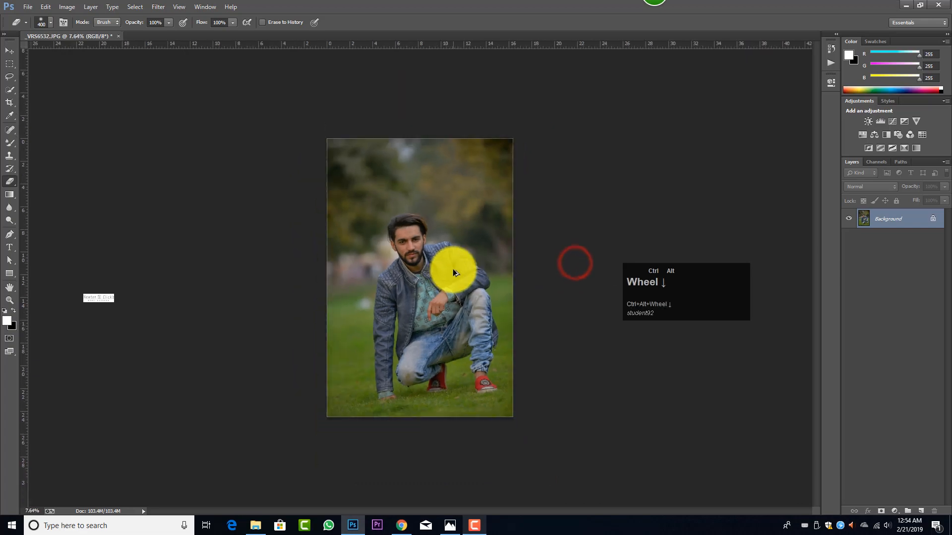
# Step: View photo _VRS6534 from New folder (2), go back to _VRS6532 to examine the original, and return to Photoshop
pyautogui.scroll(1, 453, 269)
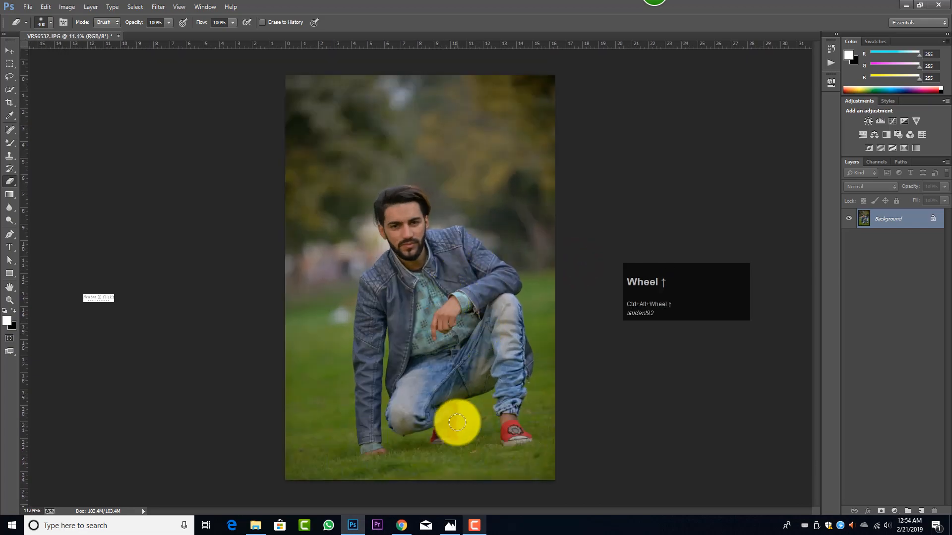
pyautogui.click(256, 526)
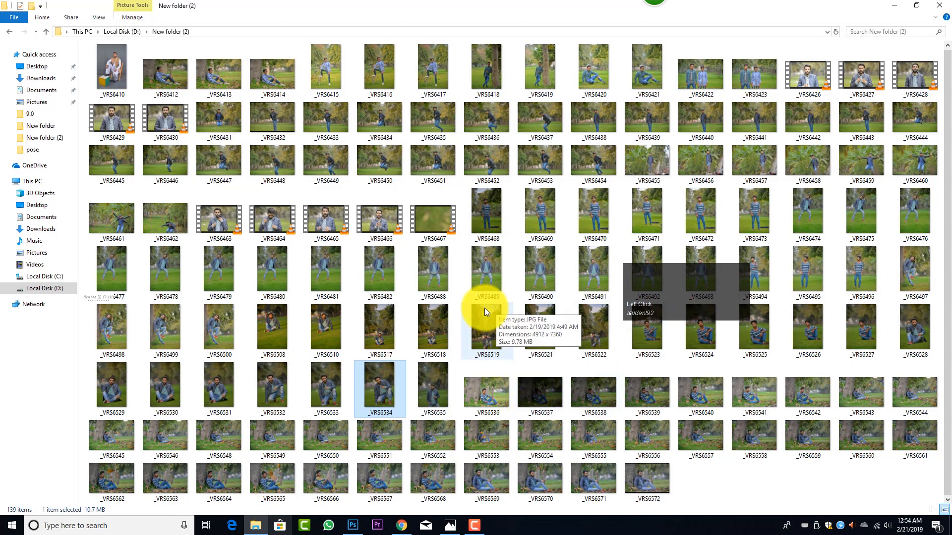
pyautogui.click(386, 384)
pyautogui.doubleClick(359, 390)
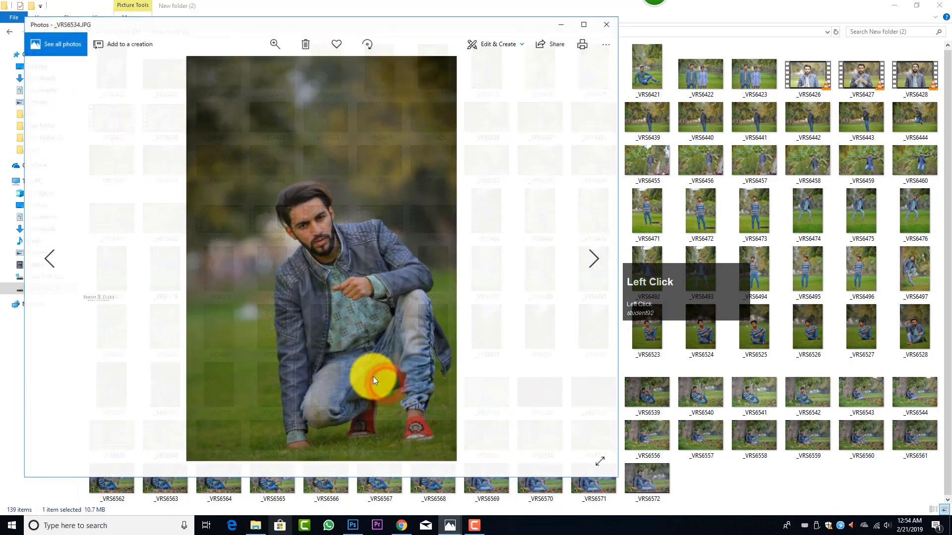
pyautogui.press('Left')
pyautogui.press('Left')
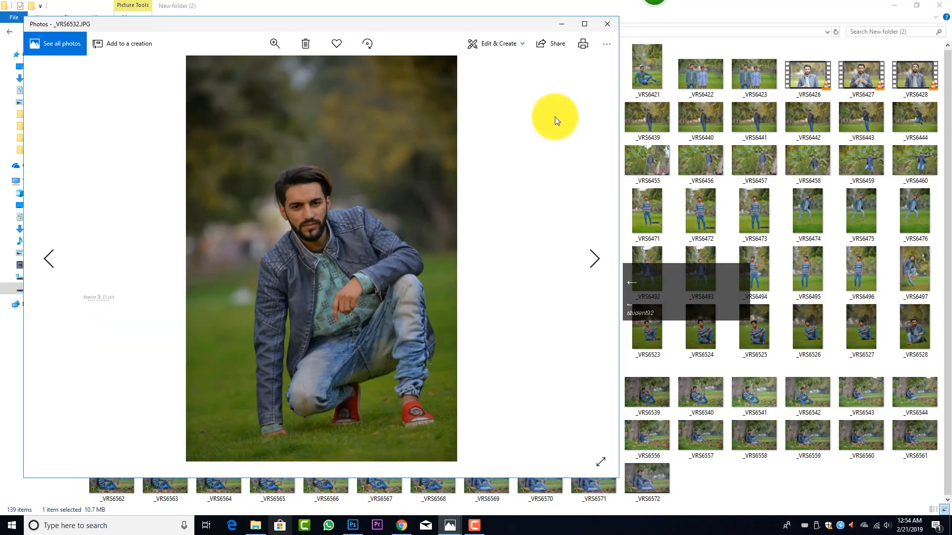
pyautogui.click(567, 22)
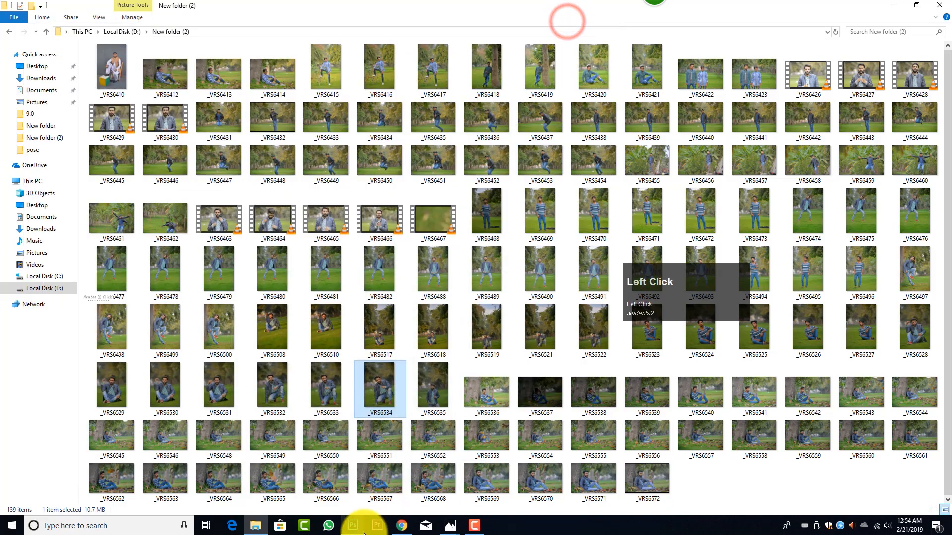
pyautogui.click(360, 526)
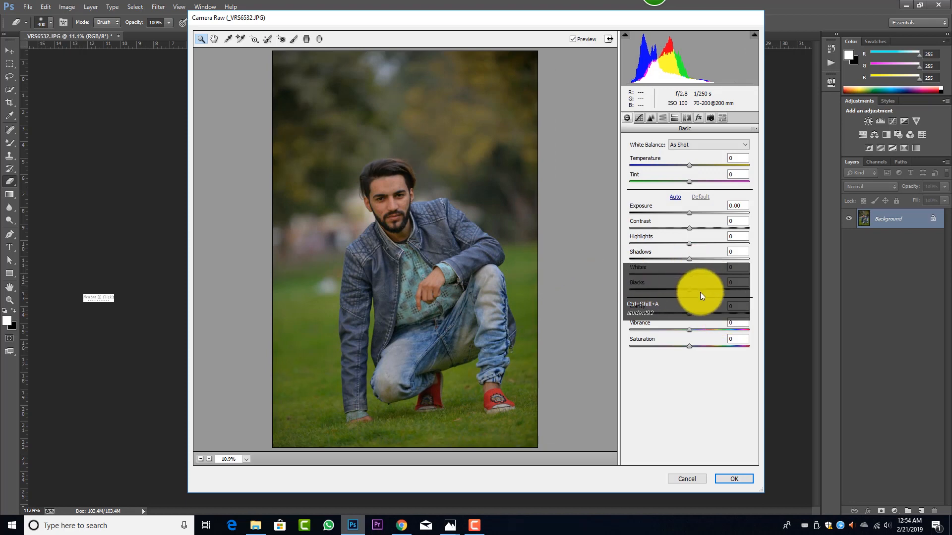
# Step: In the Camera Raw filter, set Exposure to +0.35, Highlights +14, Shadows +8, Whites +9, Blacks +3 and Clarity +3
pyautogui.moveTo(688, 289); pyautogui.dragTo(144, 254)
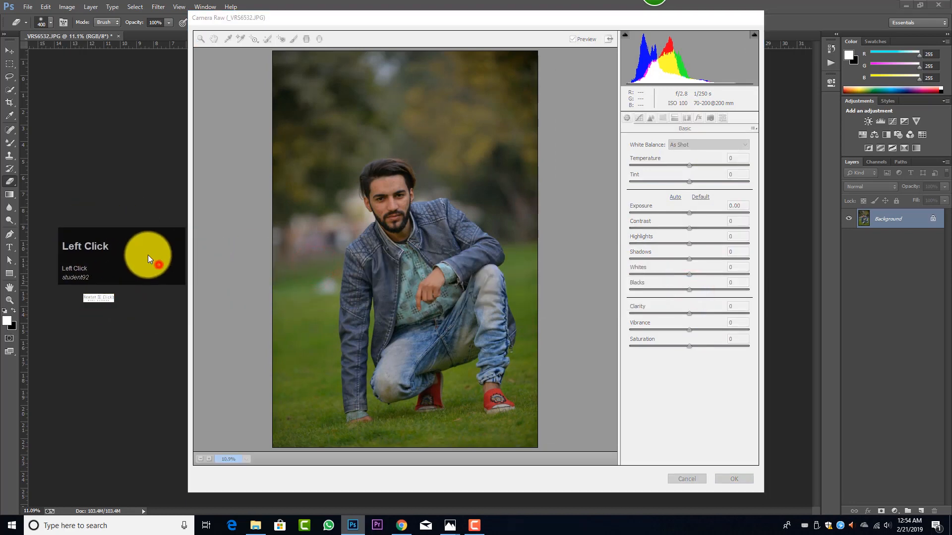
pyautogui.click(647, 133)
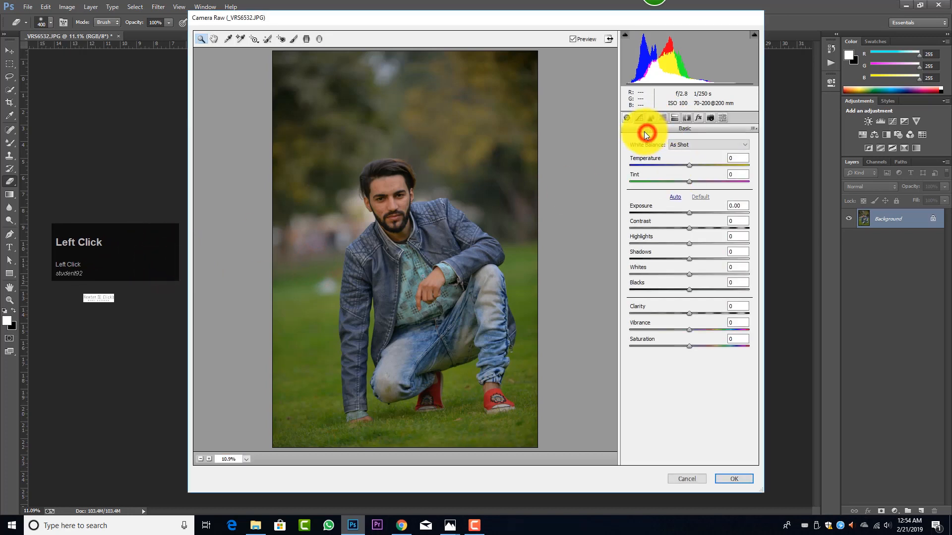
pyautogui.click(692, 214)
pyautogui.moveTo(692, 216); pyautogui.dragTo(693, 313)
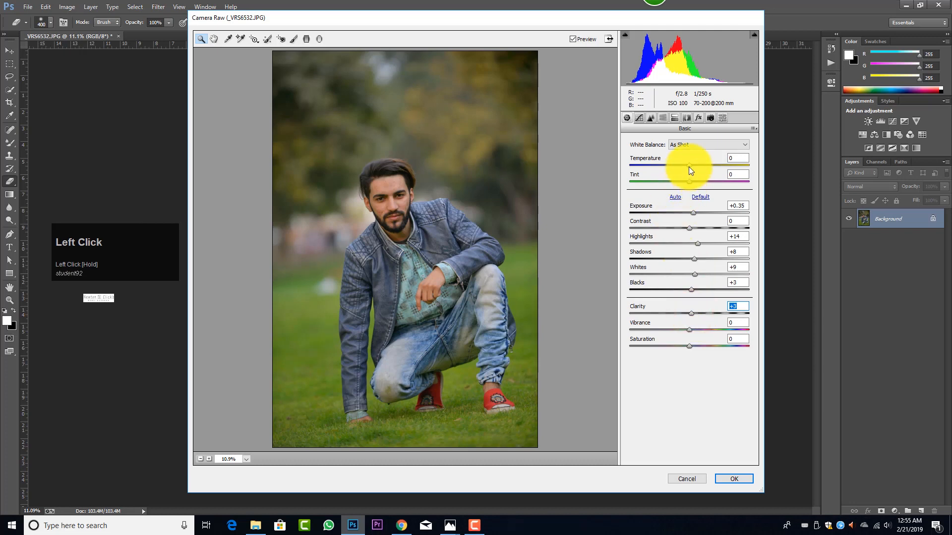
# Step: Check the face up close and shift the photo's white balance temperature slightly cooler
pyautogui.moveTo(356, 165); pyautogui.dragTo(439, 263)
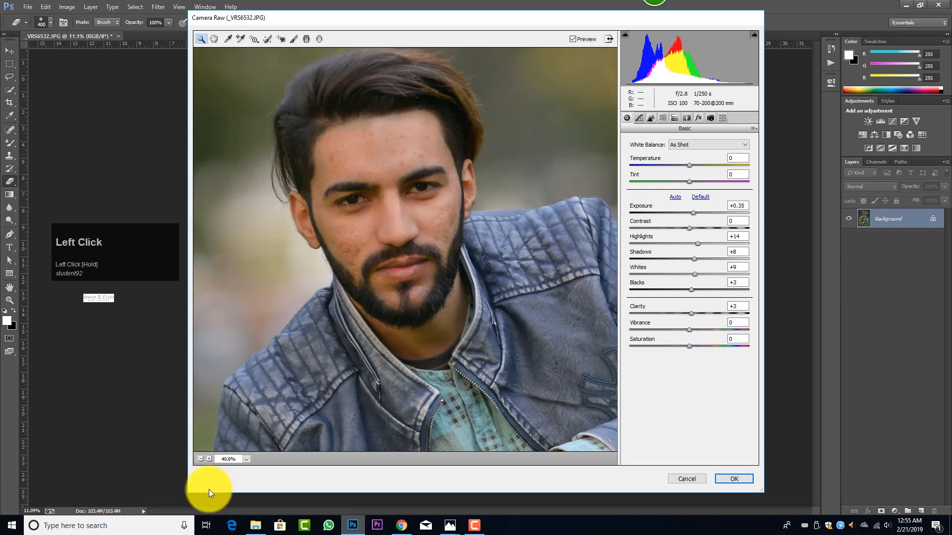
pyautogui.click(201, 459)
pyautogui.click(200, 459)
pyautogui.click(200, 459)
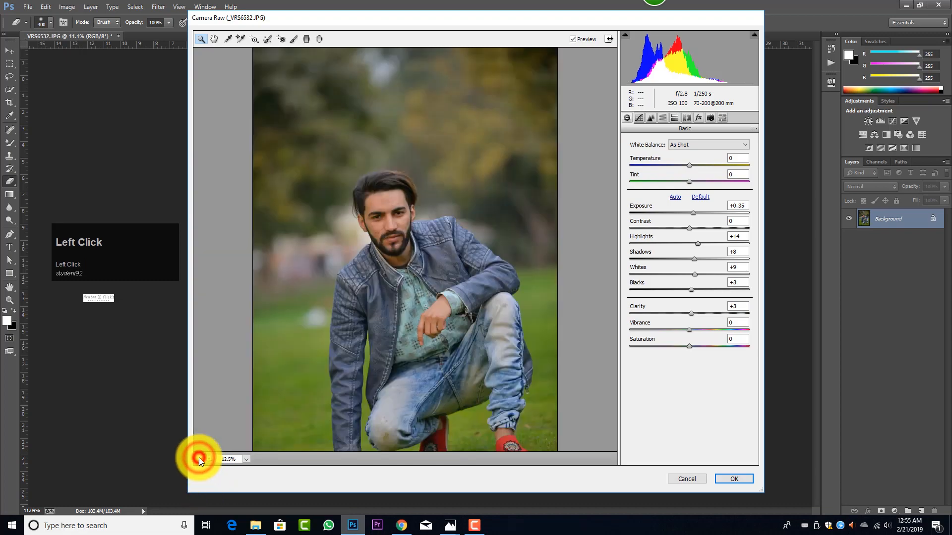
pyautogui.click(246, 459)
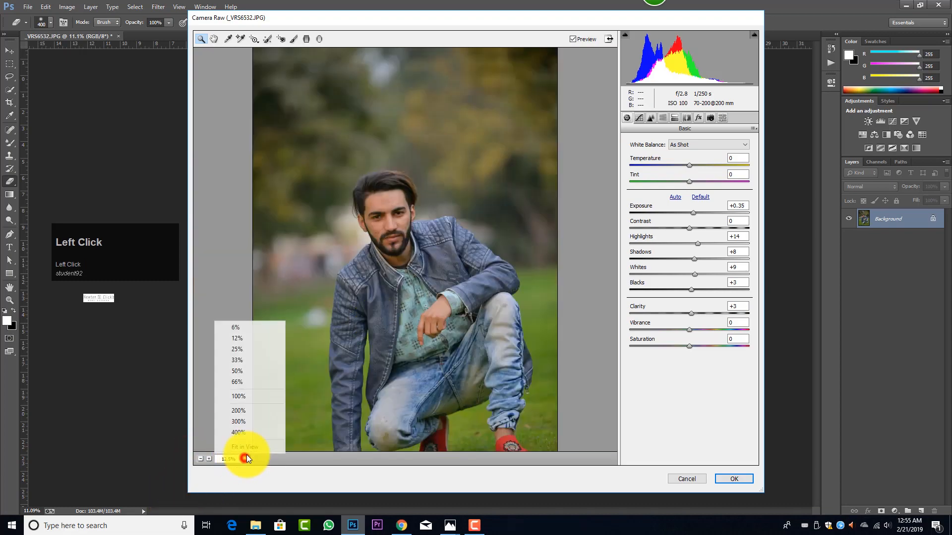
pyautogui.click(247, 448)
pyautogui.moveTo(691, 165); pyautogui.dragTo(681, 166)
# Step: Fine-tune the parametric tone curve, raising the highlights slightly, and apply the Camera Raw edits
pyautogui.click(641, 118)
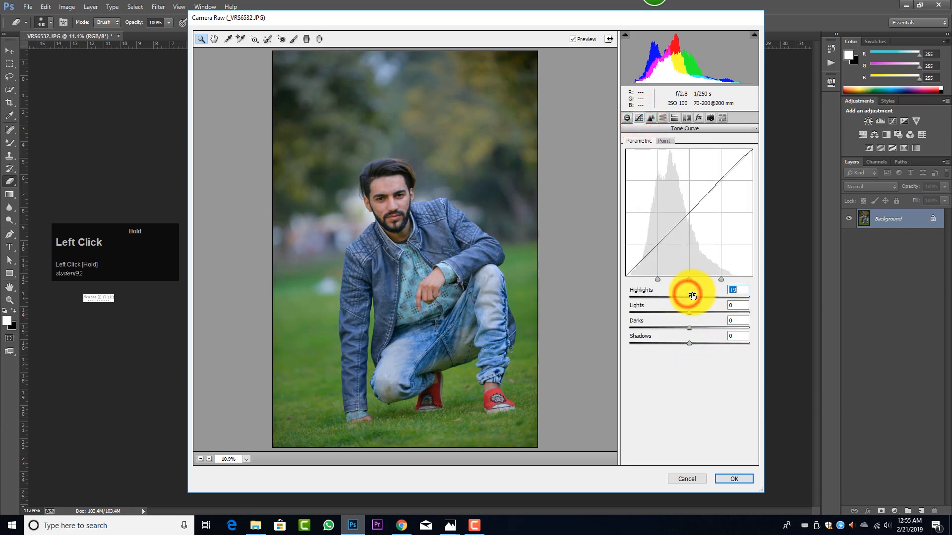
pyautogui.moveTo(688, 310); pyautogui.dragTo(693, 343)
pyautogui.click(734, 479)
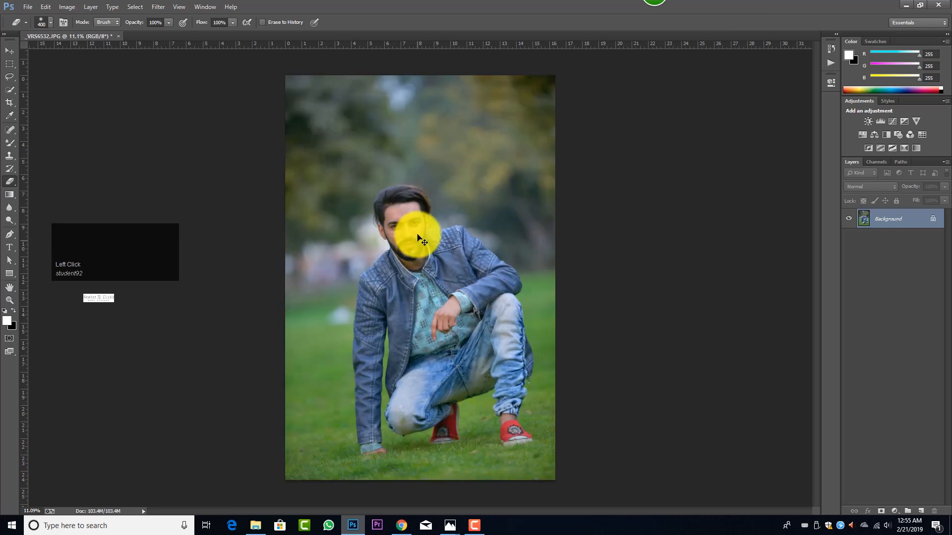
# Step: Smooth the blemished forehead skin with the Mixer Brush, using a brush size of 125 to 150 px
pyautogui.keyDown('alt'); pyautogui.scroll(8, 418, 238); pyautogui.keyUp('alt')
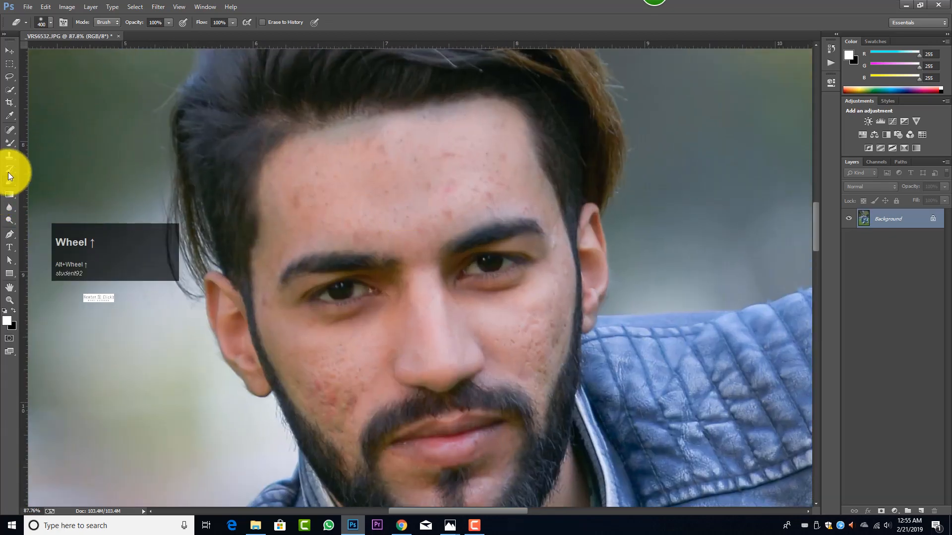
pyautogui.rightClick(7, 141)
pyautogui.click(34, 172)
pyautogui.scroll(3, 282, 243)
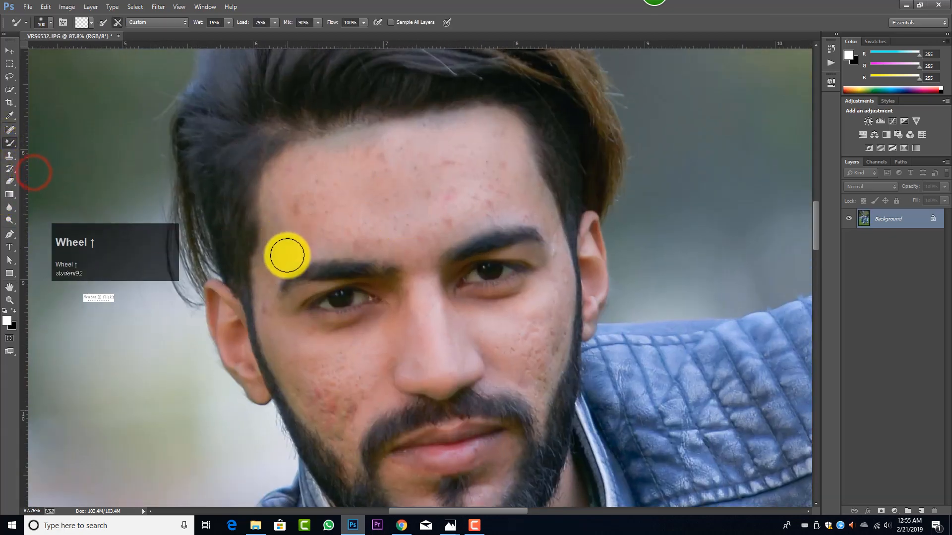
pyautogui.press(']')
pyautogui.press(']')
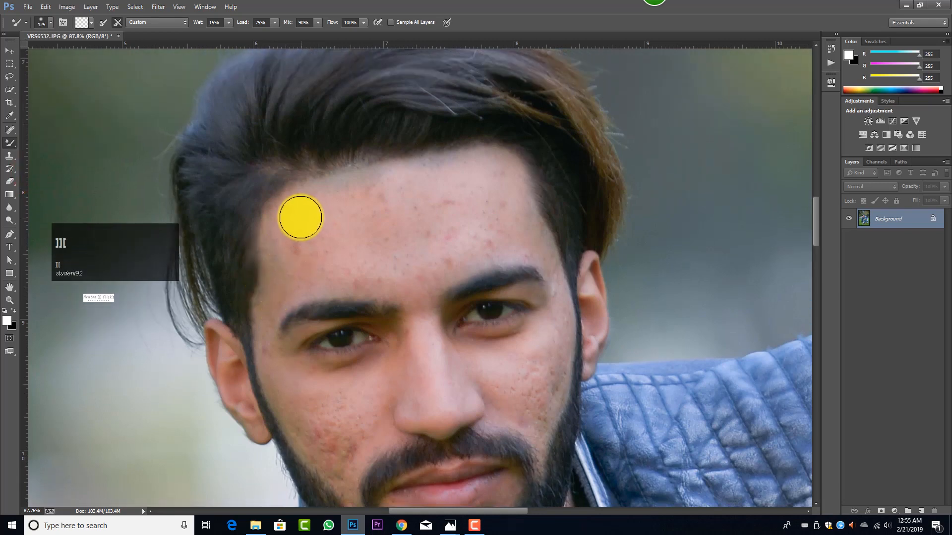
pyautogui.moveTo(300, 217)
pyautogui.mouseDown()
pyautogui.moveTo(295, 255)
pyautogui.moveTo(297, 215)
pyautogui.moveTo(373, 189)
pyautogui.moveTo(489, 174)
pyautogui.moveTo(498, 211)
pyautogui.moveTo(487, 225)
pyautogui.moveTo(459, 191)
pyautogui.moveTo(317, 223)
pyautogui.moveTo(291, 234)
pyautogui.moveTo(324, 261)
pyautogui.moveTo(406, 216)
pyautogui.moveTo(440, 230)
pyautogui.moveTo(374, 263)
pyautogui.moveTo(311, 264)
pyautogui.moveTo(287, 236)
pyautogui.moveTo(349, 198)
pyautogui.mouseUp()
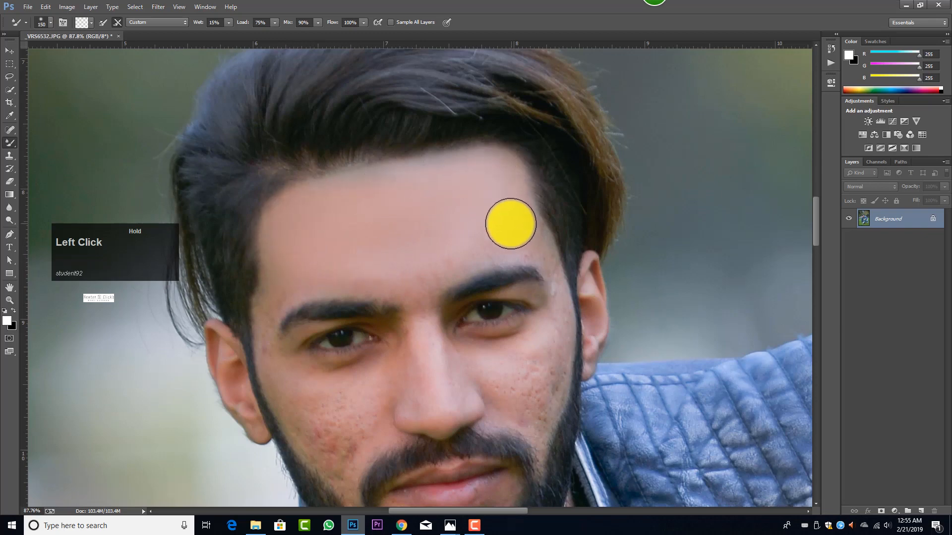
# Step: Blend the forehead skin above the eyebrow on the image's right side with a smaller Mixer Brush
pyautogui.scroll(-1, 509, 208)
pyautogui.press('[')
pyautogui.press('[')
pyautogui.press('[')
pyautogui.moveTo(511, 171)
pyautogui.mouseDown()
pyautogui.moveTo(521, 178)
pyautogui.moveTo(518, 203)
pyautogui.moveTo(435, 231)
pyautogui.moveTo(347, 238)
pyautogui.moveTo(289, 236)
pyautogui.moveTo(280, 170)
pyautogui.moveTo(410, 228)
pyautogui.moveTo(362, 230)
pyautogui.moveTo(402, 205)
pyautogui.moveTo(476, 201)
pyautogui.mouseUp()
# Step: Smooth the temple and the skin around the outer eyebrow on the image's left side at 80 to 90 px
pyautogui.press(']')
pyautogui.press(']')
pyautogui.press(']')
pyautogui.scroll(-1, 304, 217)
pyautogui.press('[')
pyautogui.press('[')
pyautogui.press('[')
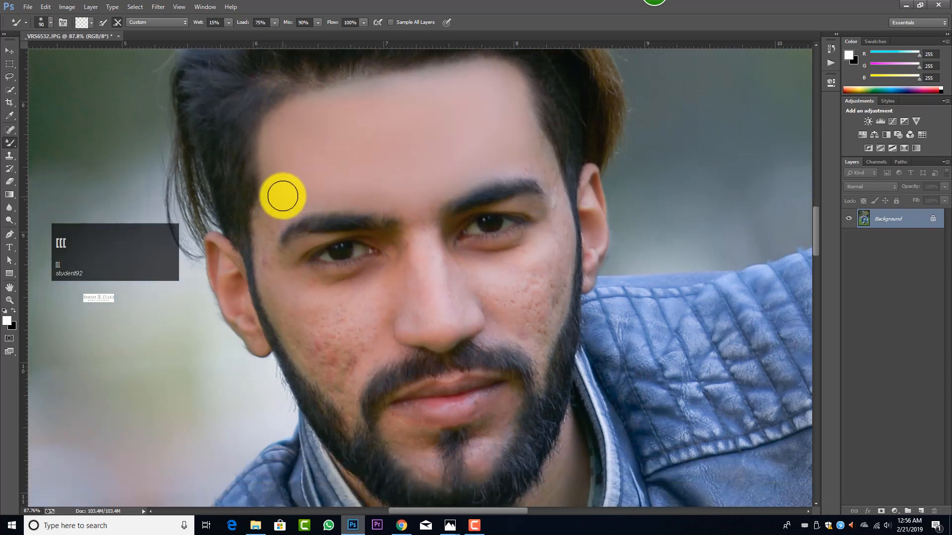
pyautogui.moveTo(281, 197)
pyautogui.mouseDown()
pyautogui.moveTo(266, 234)
pyautogui.moveTo(269, 219)
pyautogui.moveTo(299, 204)
pyautogui.moveTo(261, 234)
pyautogui.moveTo(265, 225)
pyautogui.moveTo(269, 273)
pyautogui.mouseUp()
pyautogui.press('[')
pyautogui.press(']')
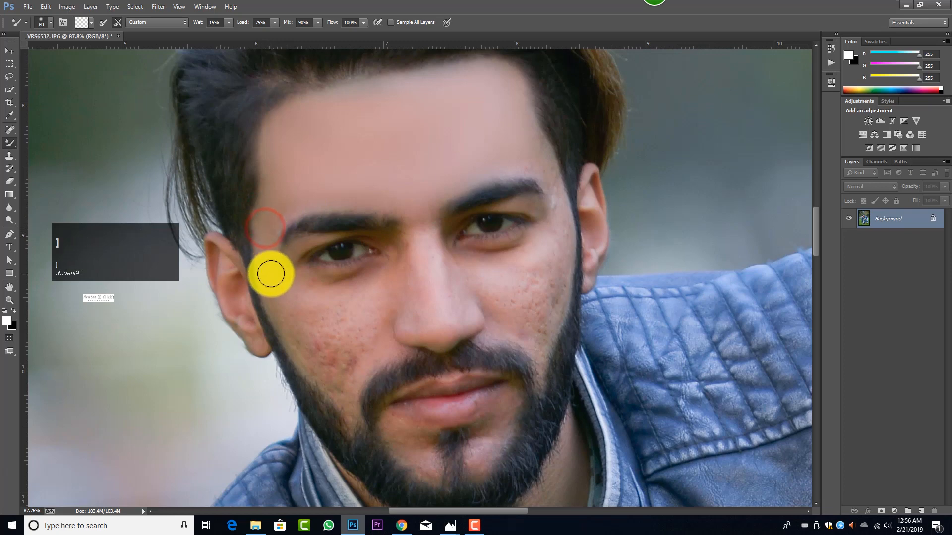
pyautogui.moveTo(268, 234)
pyautogui.mouseDown()
pyautogui.moveTo(265, 271)
pyautogui.moveTo(295, 304)
pyautogui.moveTo(312, 351)
pyautogui.moveTo(320, 345)
pyautogui.moveTo(292, 320)
pyautogui.moveTo(270, 248)
pyautogui.moveTo(292, 297)
pyautogui.mouseUp()
# Step: Smooth the acne marks across the cheek on the image's left side, from under the eye to the beard
pyautogui.press(']')
pyautogui.press(']')
pyautogui.press(']')
pyautogui.press('[')
pyautogui.press('[')
pyautogui.press('[')
pyautogui.press(']')
pyautogui.press(']')
pyautogui.moveTo(300, 302)
pyautogui.mouseDown()
pyautogui.moveTo(311, 308)
pyautogui.moveTo(317, 295)
pyautogui.moveTo(364, 311)
pyautogui.moveTo(365, 298)
pyautogui.mouseUp()
pyautogui.press(']')
pyautogui.moveTo(358, 311)
pyautogui.mouseDown()
pyautogui.moveTo(353, 345)
pyautogui.moveTo(331, 359)
pyautogui.moveTo(338, 323)
pyautogui.moveTo(301, 311)
pyautogui.moveTo(337, 376)
pyautogui.moveTo(337, 344)
pyautogui.moveTo(344, 402)
pyautogui.mouseUp()
pyautogui.press('[')
pyautogui.press('[')
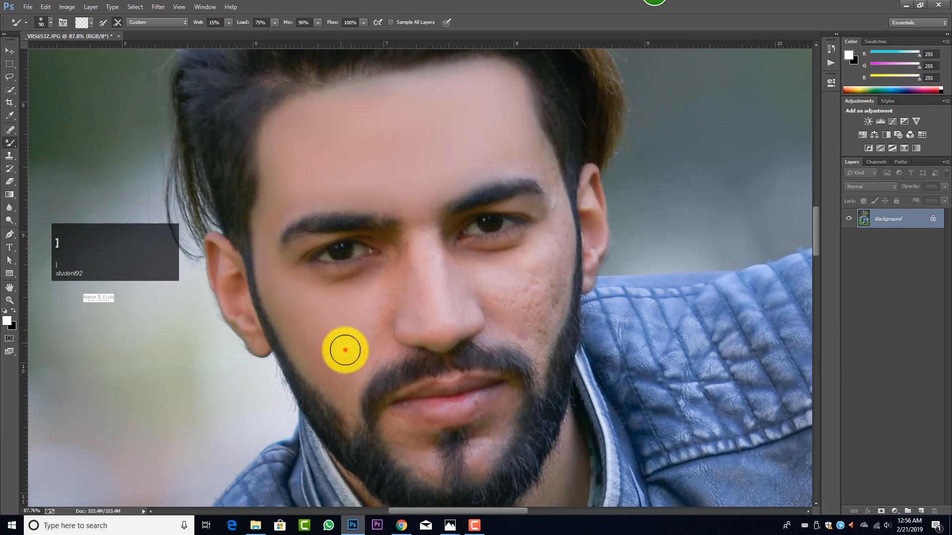
pyautogui.moveTo(345, 350)
pyautogui.mouseDown()
pyautogui.moveTo(372, 342)
pyautogui.moveTo(383, 297)
pyautogui.moveTo(369, 300)
pyautogui.mouseUp()
pyautogui.press(']')
pyautogui.moveTo(370, 299)
pyautogui.mouseDown()
pyautogui.moveTo(346, 304)
pyautogui.moveTo(362, 293)
pyautogui.moveTo(296, 302)
pyautogui.moveTo(339, 370)
pyautogui.moveTo(348, 324)
pyautogui.moveTo(339, 302)
pyautogui.moveTo(307, 293)
pyautogui.mouseUp()
pyautogui.press(']')
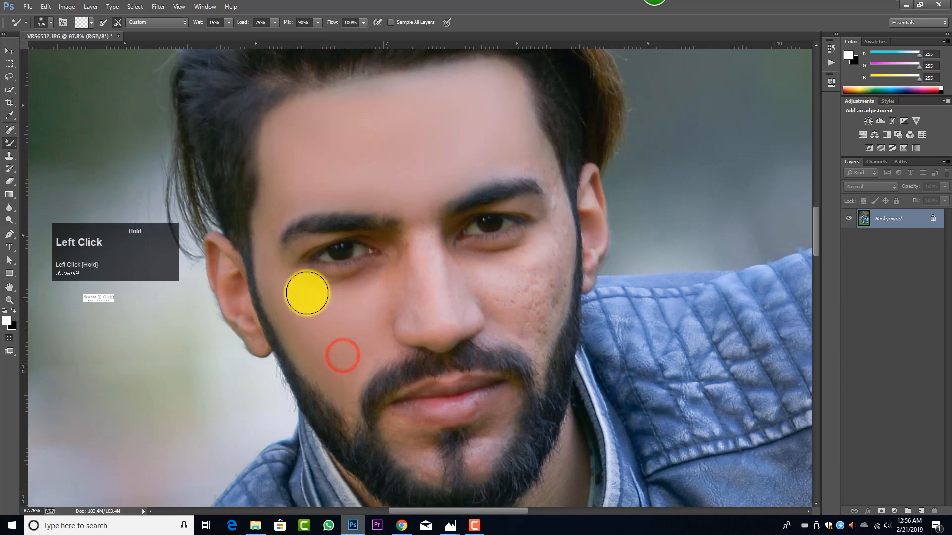
# Step: Blend the skin at the image-left eye's outer corner and the cheek between the nose and moustache
pyautogui.press('[')
pyautogui.press('[')
pyautogui.press('[')
pyautogui.moveTo(304, 249); pyautogui.dragTo(293, 268)
pyautogui.press(']')
pyautogui.press(']')
pyautogui.press(']')
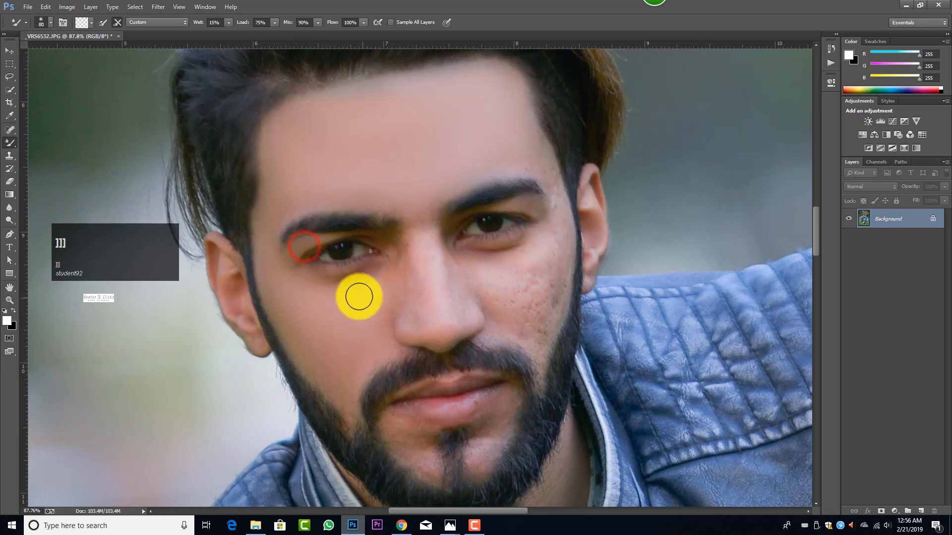
pyautogui.moveTo(358, 295)
pyautogui.mouseDown()
pyautogui.moveTo(398, 269)
pyautogui.moveTo(401, 254)
pyautogui.moveTo(410, 300)
pyautogui.moveTo(414, 283)
pyautogui.moveTo(416, 294)
pyautogui.moveTo(379, 299)
pyautogui.moveTo(361, 348)
pyautogui.mouseUp()
pyautogui.press(']')
pyautogui.moveTo(350, 367)
pyautogui.mouseDown()
pyautogui.moveTo(342, 386)
pyautogui.moveTo(399, 308)
pyautogui.mouseUp()
# Step: Smooth the nose from the bridge between the eyebrows down to the tip, at about 80 to 90 px
pyautogui.press('[')
pyautogui.press('[')
pyautogui.moveTo(423, 260)
pyautogui.mouseDown()
pyautogui.moveTo(429, 278)
pyautogui.moveTo(420, 210)
pyautogui.mouseUp()
pyautogui.press(']')
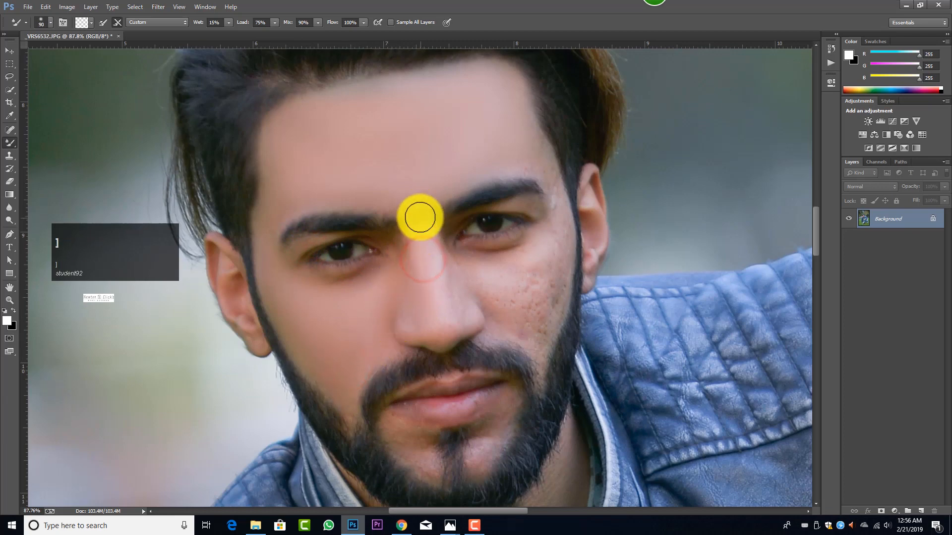
pyautogui.moveTo(429, 256)
pyautogui.mouseDown()
pyautogui.moveTo(445, 325)
pyautogui.moveTo(433, 251)
pyautogui.moveTo(456, 301)
pyautogui.mouseUp()
pyautogui.press('[')
pyautogui.press(']')
pyautogui.press('[')
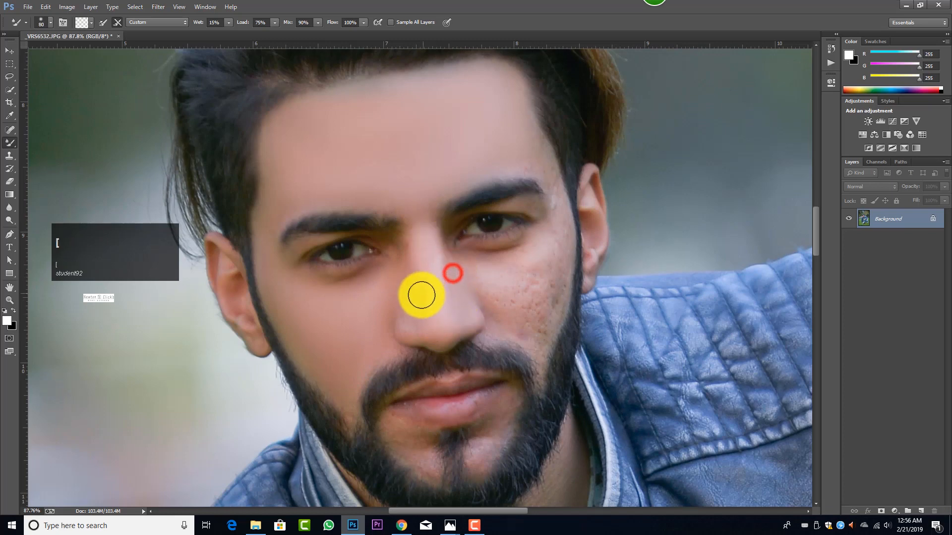
pyautogui.press('[')
pyautogui.moveTo(413, 334); pyautogui.dragTo(413, 332)
pyautogui.moveTo(413, 330); pyautogui.dragTo(425, 336)
pyautogui.press(']')
pyautogui.moveTo(411, 271)
pyautogui.mouseDown()
pyautogui.moveTo(419, 196)
pyautogui.moveTo(432, 199)
pyautogui.moveTo(381, 193)
pyautogui.moveTo(436, 182)
pyautogui.mouseUp()
# Step: Smooth the skin above and beside the eyebrow on the image's right side with a 70 px or smaller brush
pyautogui.press(']')
pyautogui.press(']')
pyautogui.press('[')
pyautogui.press('[')
pyautogui.press('[')
pyautogui.moveTo(506, 161)
pyautogui.mouseDown()
pyautogui.moveTo(531, 155)
pyautogui.moveTo(530, 163)
pyautogui.moveTo(534, 140)
pyautogui.moveTo(536, 159)
pyautogui.mouseUp()
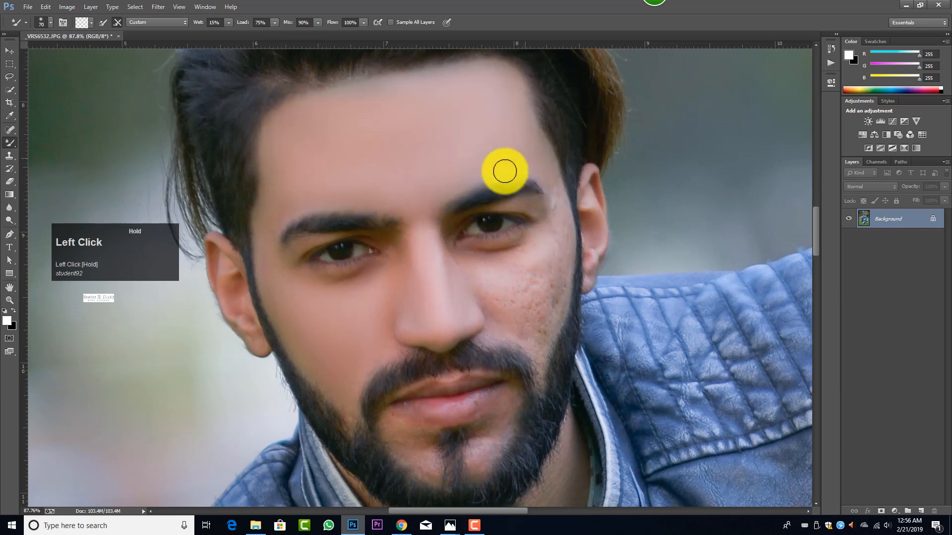
pyautogui.press(']')
pyautogui.press('[')
pyautogui.press('[')
pyautogui.moveTo(545, 165); pyautogui.dragTo(550, 189)
pyautogui.moveTo(512, 159); pyautogui.dragTo(516, 161)
# Step: Smooth the outer cheek on the image's right side, from beside the eye down to the beard, at up to 100 px
pyautogui.press(']')
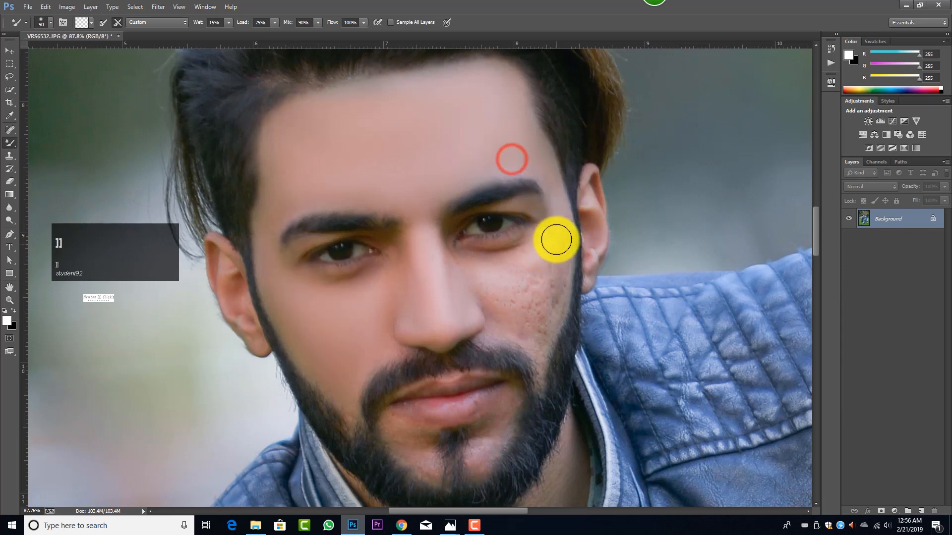
pyautogui.moveTo(558, 246)
pyautogui.mouseDown()
pyautogui.moveTo(557, 259)
pyautogui.moveTo(558, 215)
pyautogui.mouseUp()
pyautogui.press('[')
pyautogui.moveTo(558, 213)
pyautogui.mouseDown()
pyautogui.moveTo(551, 165)
pyautogui.moveTo(556, 248)
pyautogui.mouseUp()
pyautogui.press(']')
pyautogui.press(']')
pyautogui.press(']')
pyautogui.press(']')
pyautogui.press(']')
pyautogui.click(554, 249)
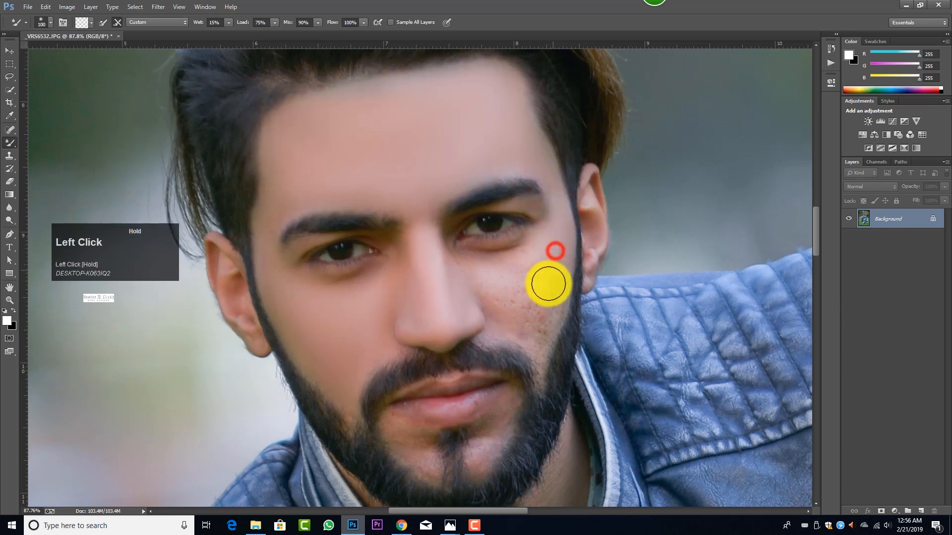
pyautogui.click(539, 289)
pyautogui.press('[')
pyautogui.press('[')
pyautogui.click(540, 301)
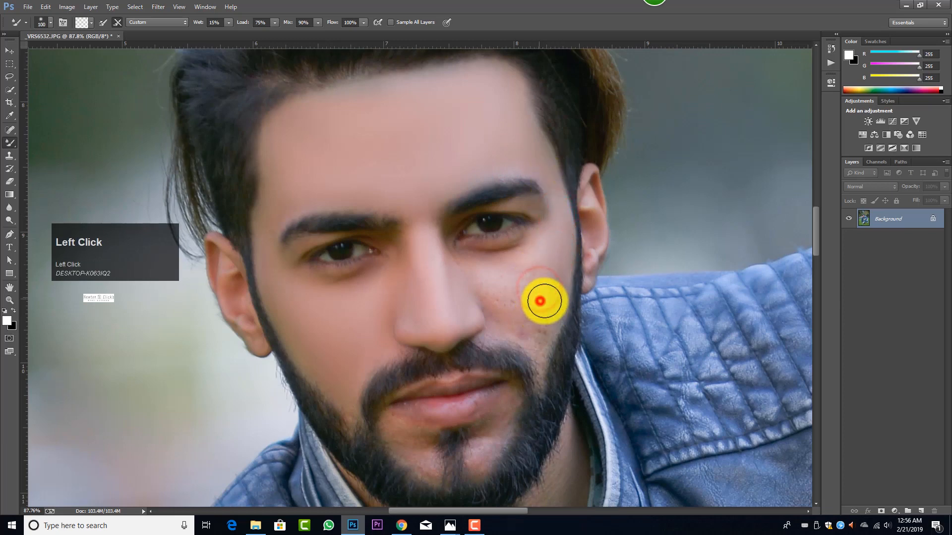
pyautogui.moveTo(551, 295); pyautogui.dragTo(552, 259)
pyautogui.moveTo(549, 280)
pyautogui.mouseDown()
pyautogui.moveTo(551, 266)
pyautogui.moveTo(536, 303)
pyautogui.mouseUp()
# Step: Blend the remaining marks on the image-right inner cheek toward the nose with a smaller brush
pyautogui.press('[')
pyautogui.moveTo(522, 294)
pyautogui.mouseDown()
pyautogui.moveTo(533, 269)
pyautogui.moveTo(456, 259)
pyautogui.moveTo(469, 291)
pyautogui.moveTo(493, 287)
pyautogui.moveTo(511, 314)
pyautogui.moveTo(542, 329)
pyautogui.moveTo(528, 300)
pyautogui.moveTo(536, 335)
pyautogui.moveTo(534, 276)
pyautogui.moveTo(525, 286)
pyautogui.moveTo(461, 280)
pyautogui.mouseUp()
pyautogui.press('[')
pyautogui.press(']')
pyautogui.press(']')
pyautogui.press('[')
pyautogui.press('[')
pyautogui.press('[')
pyautogui.press(']')
pyautogui.press(']')
# Step: Touch up the skin above the image-right eyebrow, the nose bridge and the central lower forehead
pyautogui.scroll(1, 524, 286)
pyautogui.press(']')
pyautogui.press('[')
pyautogui.moveTo(522, 177); pyautogui.dragTo(528, 194)
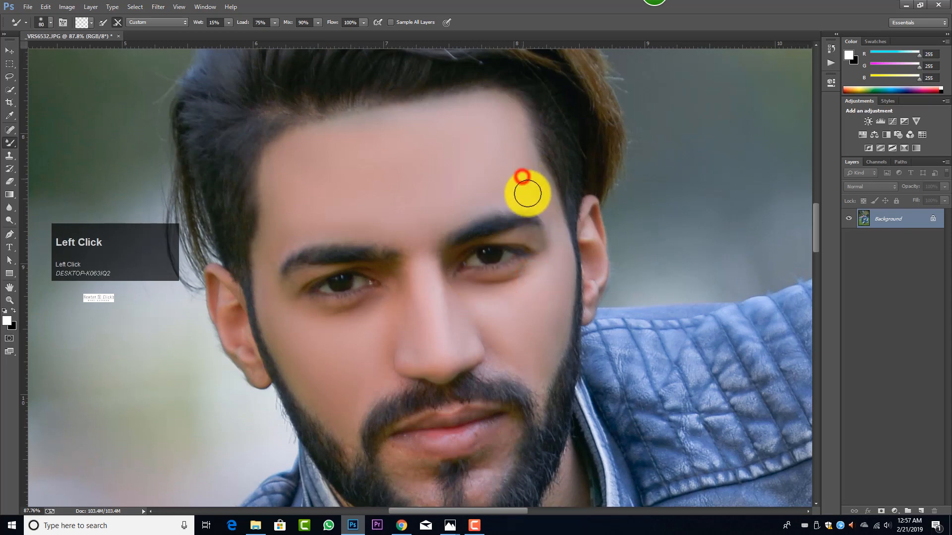
pyautogui.scroll(-3, 447, 247)
pyautogui.press('[')
pyautogui.moveTo(418, 239)
pyautogui.mouseDown()
pyautogui.moveTo(411, 208)
pyautogui.moveTo(427, 176)
pyautogui.mouseUp()
pyautogui.scroll(-1, 426, 188)
pyautogui.scroll(2, 418, 156)
pyautogui.press(']')
pyautogui.press(']')
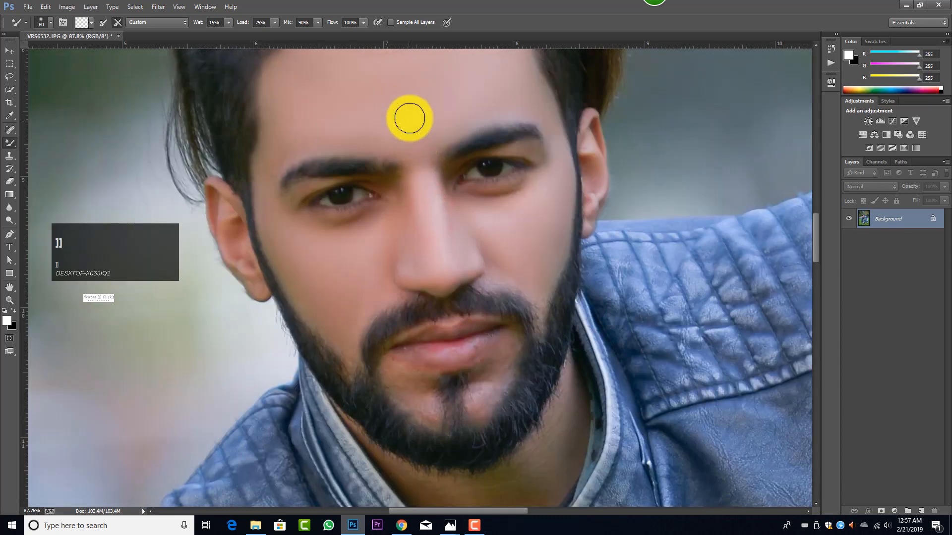
pyautogui.click(410, 118)
# Step: Smooth the bare skin below the lips and on both sides of the chin at 60 to 80 px
pyautogui.scroll(-2, 410, 337)
pyautogui.press('[')
pyautogui.press('[')
pyautogui.moveTo(411, 335)
pyautogui.mouseDown()
pyautogui.moveTo(396, 324)
pyautogui.moveTo(424, 351)
pyautogui.moveTo(391, 315)
pyautogui.mouseUp()
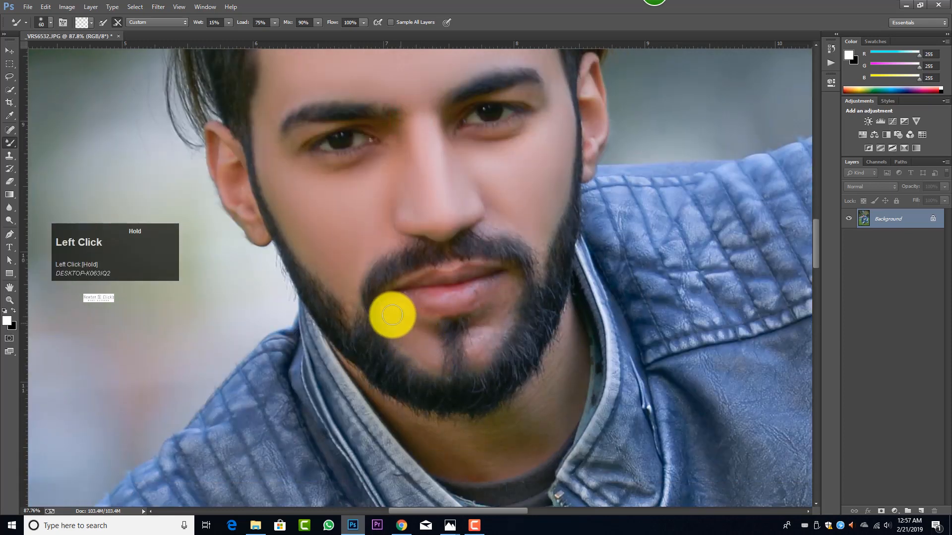
pyautogui.press(']')
pyautogui.moveTo(493, 319)
pyautogui.mouseDown()
pyautogui.moveTo(482, 337)
pyautogui.moveTo(513, 292)
pyautogui.moveTo(480, 348)
pyautogui.moveTo(491, 317)
pyautogui.moveTo(482, 358)
pyautogui.mouseUp()
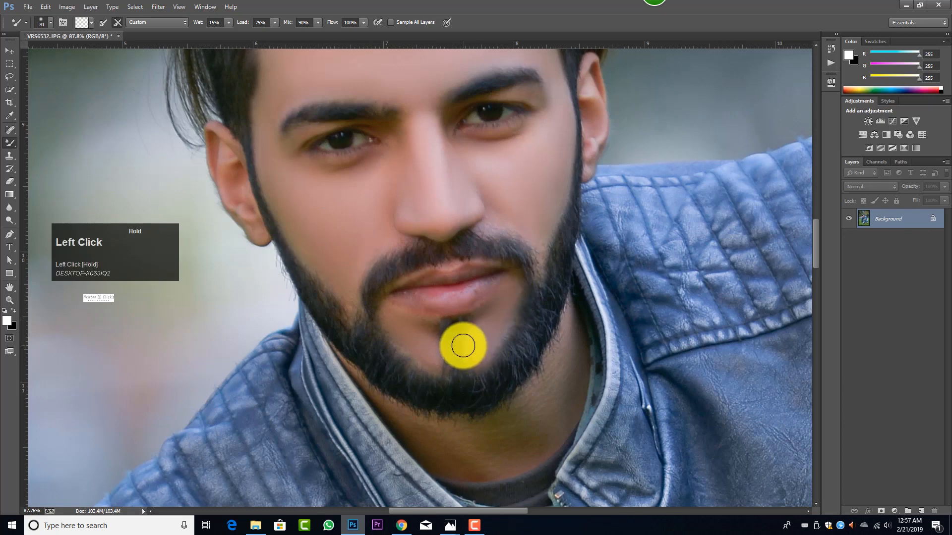
pyautogui.scroll(1, 441, 349)
pyautogui.press(']')
pyautogui.moveTo(415, 366)
pyautogui.mouseDown()
pyautogui.moveTo(437, 389)
pyautogui.moveTo(419, 361)
pyautogui.mouseUp()
# Step: Smooth the image-left side and the bridge of the nose with the Mixer Brush at 80 to 100 px
pyautogui.scroll(1, 400, 276)
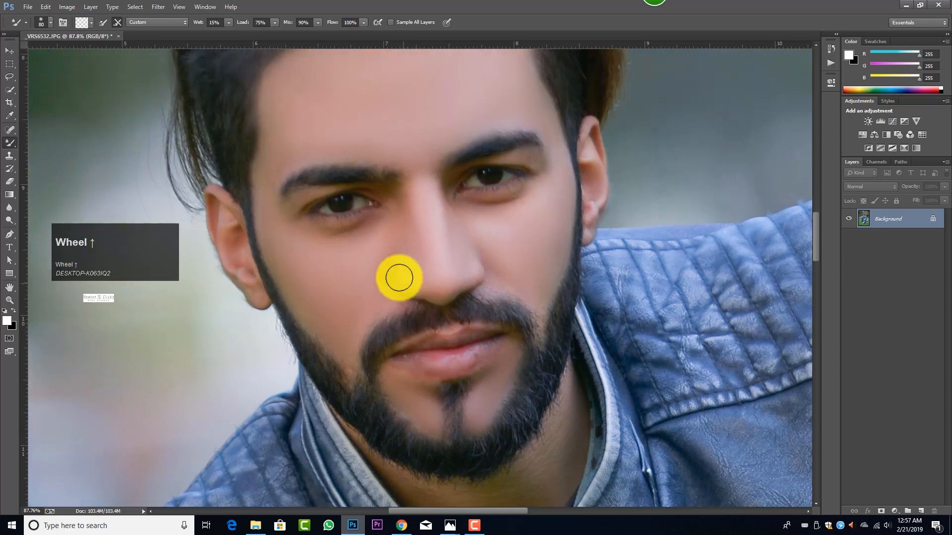
pyautogui.press(']')
pyautogui.press(']')
pyautogui.moveTo(412, 258); pyautogui.dragTo(400, 198)
pyautogui.press('[')
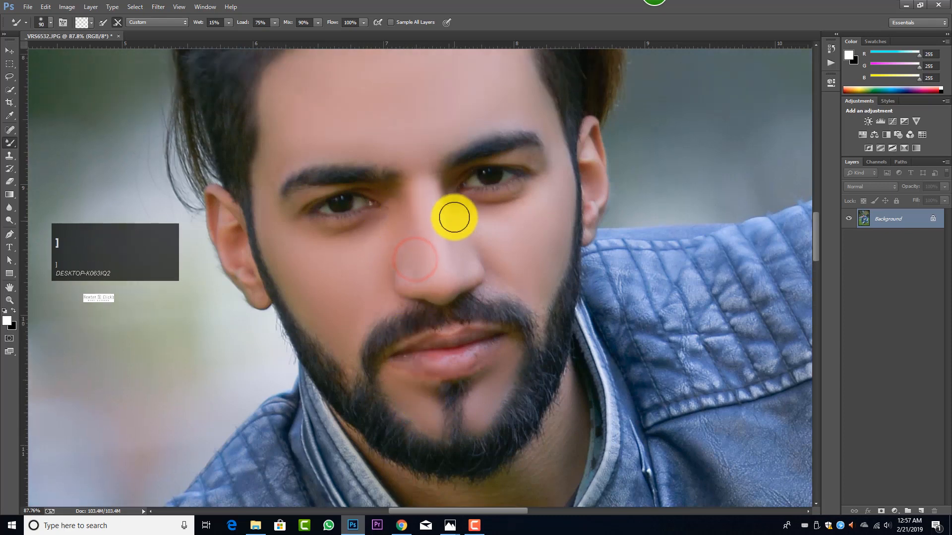
pyautogui.moveTo(455, 217); pyautogui.dragTo(452, 263)
# Step: Smooth the image-left cheek from beside the nostril outward to the edge of the beard at up to 100 px
pyautogui.press('[')
pyautogui.press('[')
pyautogui.moveTo(413, 287)
pyautogui.mouseDown()
pyautogui.moveTo(404, 263)
pyautogui.moveTo(373, 283)
pyautogui.moveTo(374, 306)
pyautogui.moveTo(375, 296)
pyautogui.moveTo(321, 291)
pyautogui.mouseUp()
pyautogui.press(']')
pyautogui.press(']')
pyautogui.press(']')
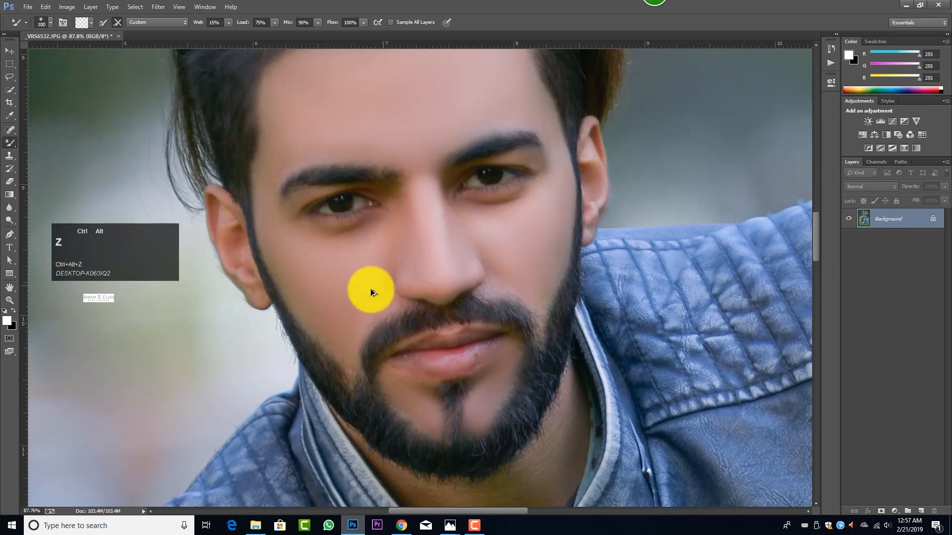
pyautogui.moveTo(345, 263)
pyautogui.mouseDown()
pyautogui.moveTo(370, 273)
pyautogui.moveTo(358, 315)
pyautogui.mouseUp()
pyautogui.moveTo(358, 315)
pyautogui.mouseDown()
pyautogui.moveTo(346, 357)
pyautogui.moveTo(291, 287)
pyautogui.moveTo(267, 210)
pyautogui.moveTo(295, 270)
pyautogui.mouseUp()
pyautogui.press('[')
pyautogui.press(']')
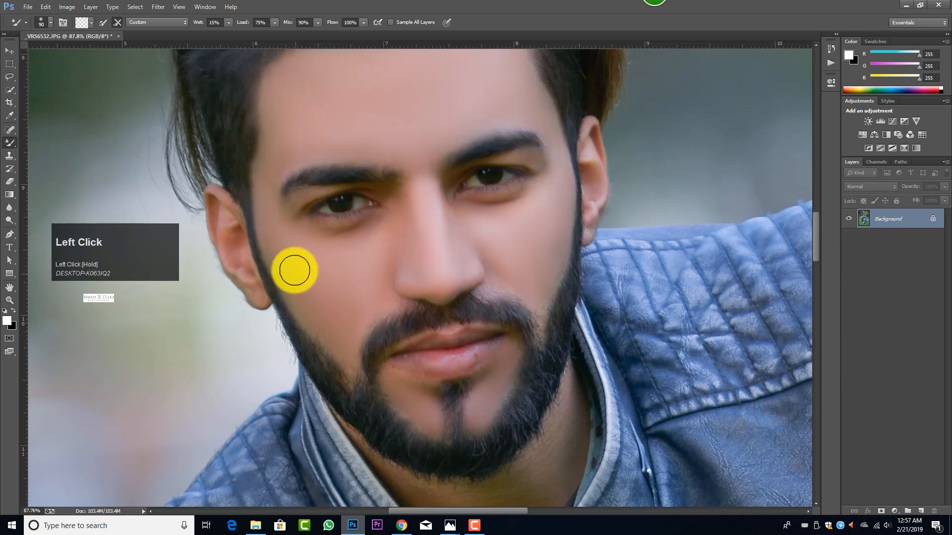
# Step: Blend the skin between the image-left inner eye corner and the nose at 70 to 90 px
pyautogui.scroll(-1, 382, 287)
pyautogui.scroll(1, 382, 266)
pyautogui.press('[')
pyautogui.press('[')
pyautogui.moveTo(390, 223); pyautogui.dragTo(381, 252)
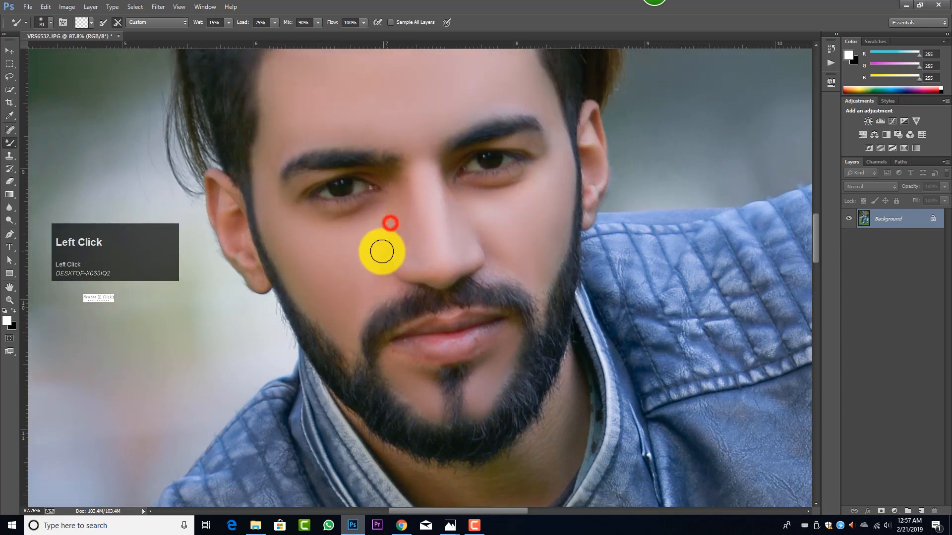
pyautogui.press(']')
pyautogui.press(']')
pyautogui.moveTo(377, 213)
pyautogui.mouseDown()
pyautogui.moveTo(318, 227)
pyautogui.moveTo(386, 206)
pyautogui.mouseUp()
pyautogui.click(393, 201)
# Step: Touch up the image-right cheek beside the nostril, just above the mustache, at 60 to 80 px
pyautogui.press(']')
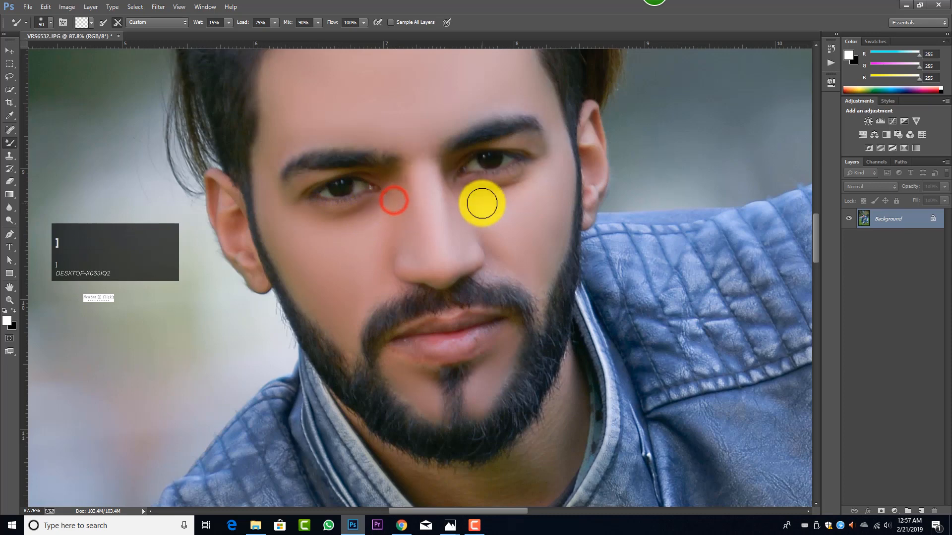
pyautogui.press('[')
pyautogui.press('[')
pyautogui.press('[')
pyautogui.scroll(-1, 481, 189)
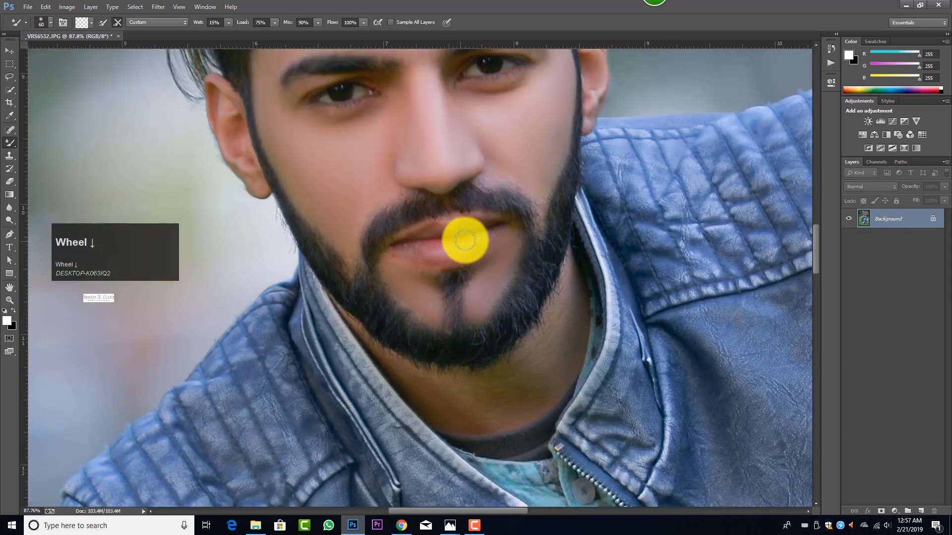
pyautogui.press(']')
pyautogui.moveTo(499, 164)
pyautogui.mouseDown()
pyautogui.moveTo(492, 171)
pyautogui.moveTo(518, 177)
pyautogui.moveTo(498, 158)
pyautogui.mouseUp()
pyautogui.press(']')
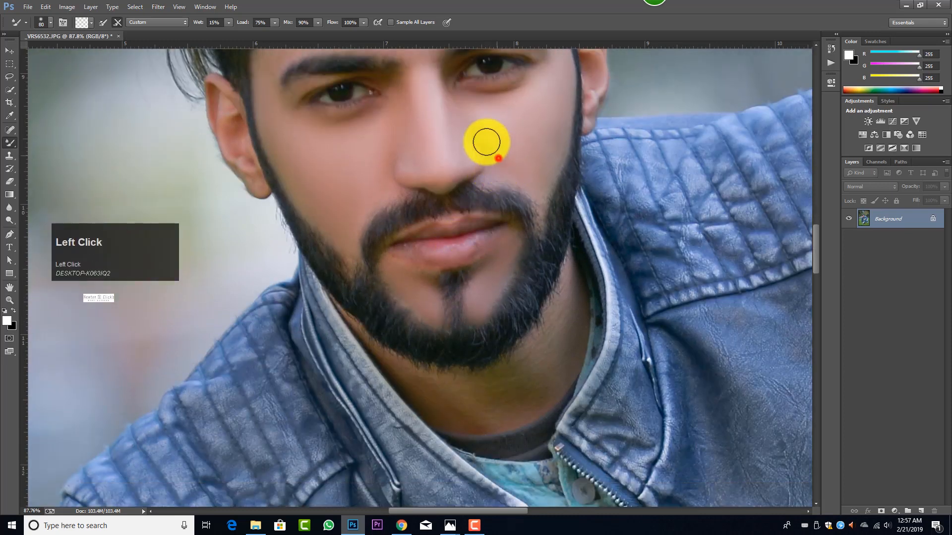
# Step: Smooth the neck skin below the beard, from the image-right collar side toward the throat, at up to 100 px
pyautogui.scroll(-5, 502, 159)
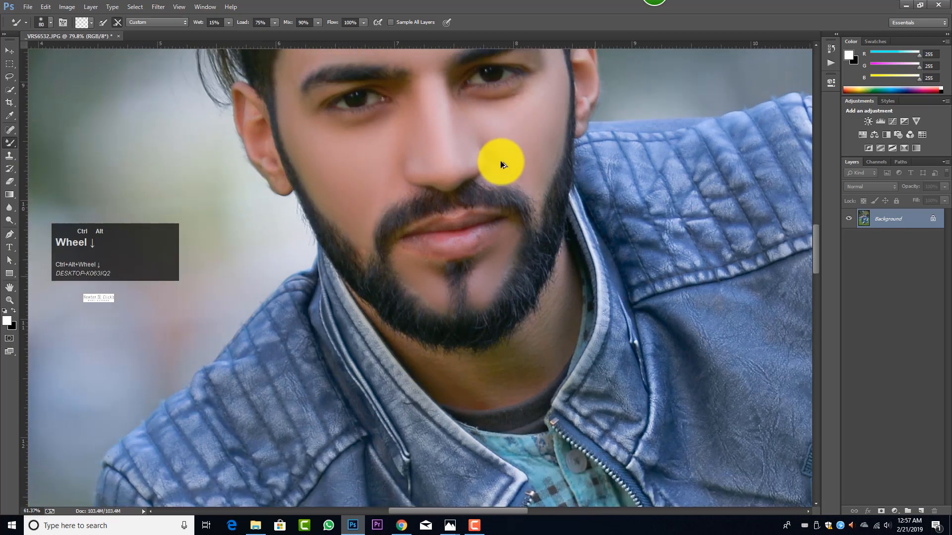
pyautogui.scroll(5, 506, 206)
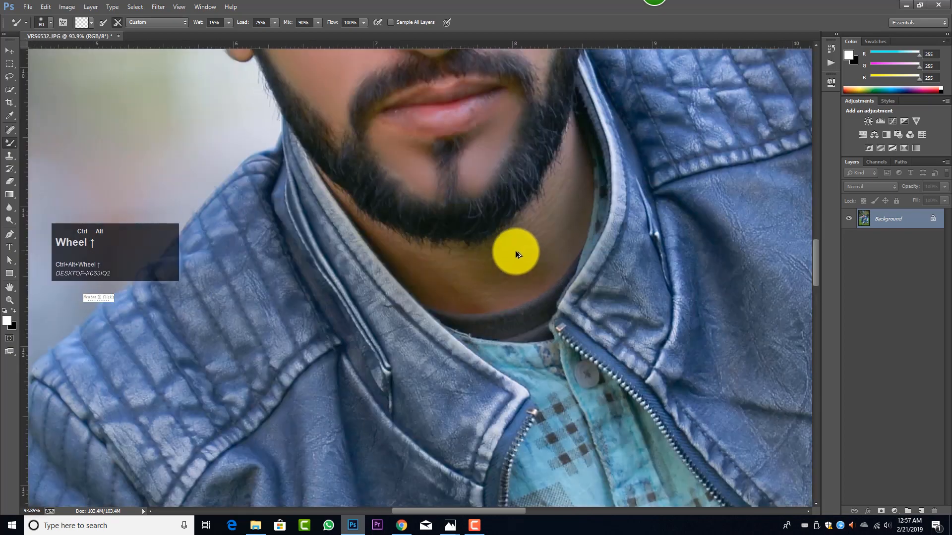
pyautogui.press(']')
pyautogui.press(']')
pyautogui.moveTo(560, 212); pyautogui.dragTo(570, 170)
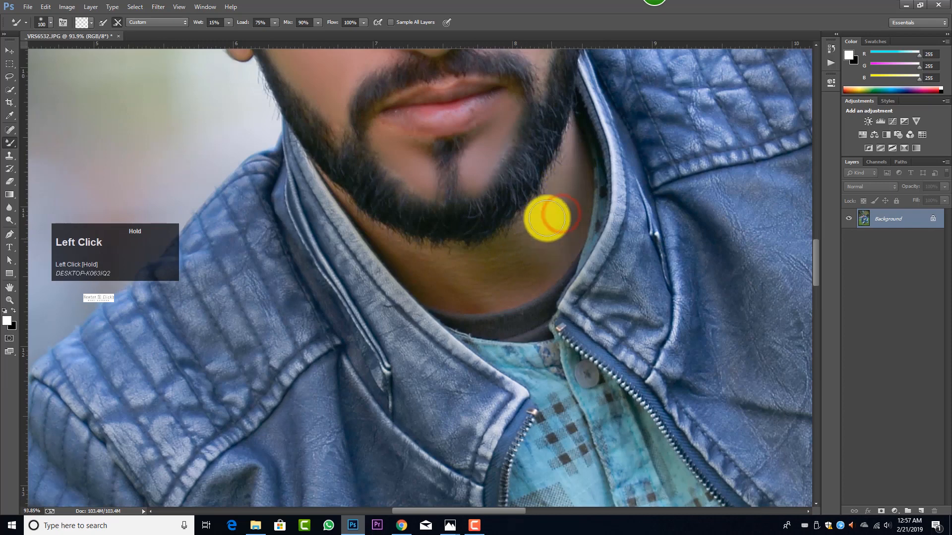
pyautogui.moveTo(543, 232); pyautogui.dragTo(527, 230)
pyautogui.moveTo(514, 271); pyautogui.dragTo(473, 255)
pyautogui.moveTo(447, 272)
pyautogui.mouseDown()
pyautogui.moveTo(398, 243)
pyautogui.moveTo(470, 293)
pyautogui.moveTo(531, 234)
pyautogui.moveTo(569, 225)
pyautogui.moveTo(501, 293)
pyautogui.moveTo(459, 297)
pyautogui.moveTo(429, 282)
pyautogui.moveTo(481, 239)
pyautogui.mouseUp()
pyautogui.press('[')
pyautogui.press('[')
pyautogui.press('[')
pyautogui.press(']')
pyautogui.press(']')
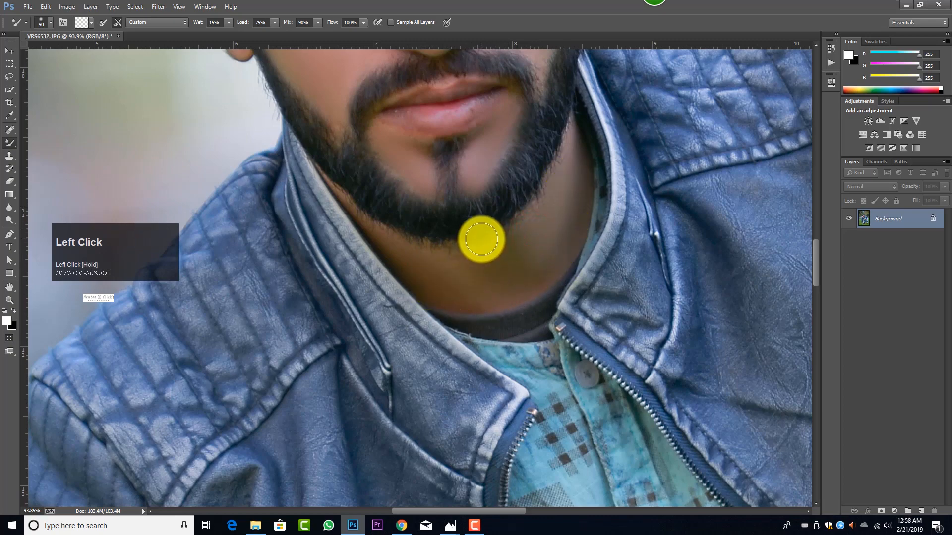
# Step: Open the photo in Liquify and warp the chin beard with the Forward Warp tool at brush size 150
pyautogui.scroll(-7, 481, 239)
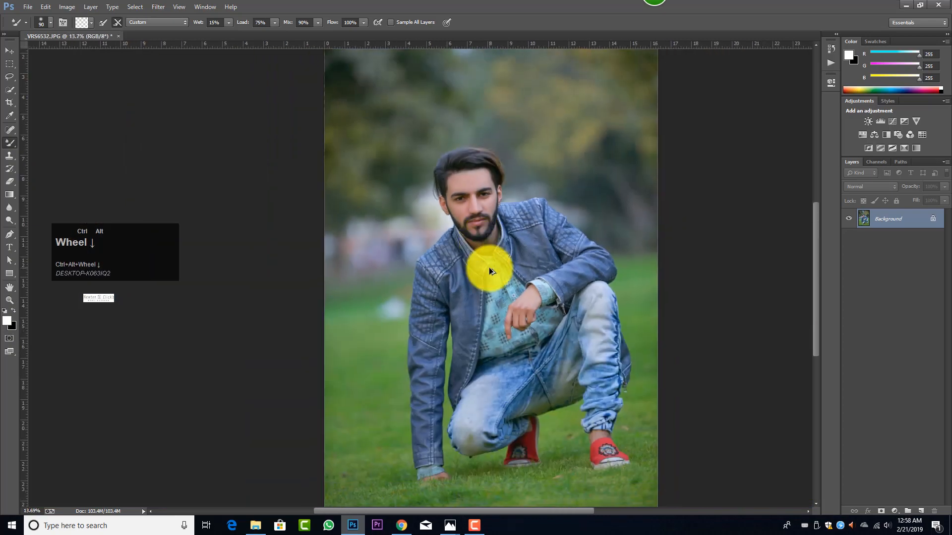
pyautogui.scroll(3, 437, 304)
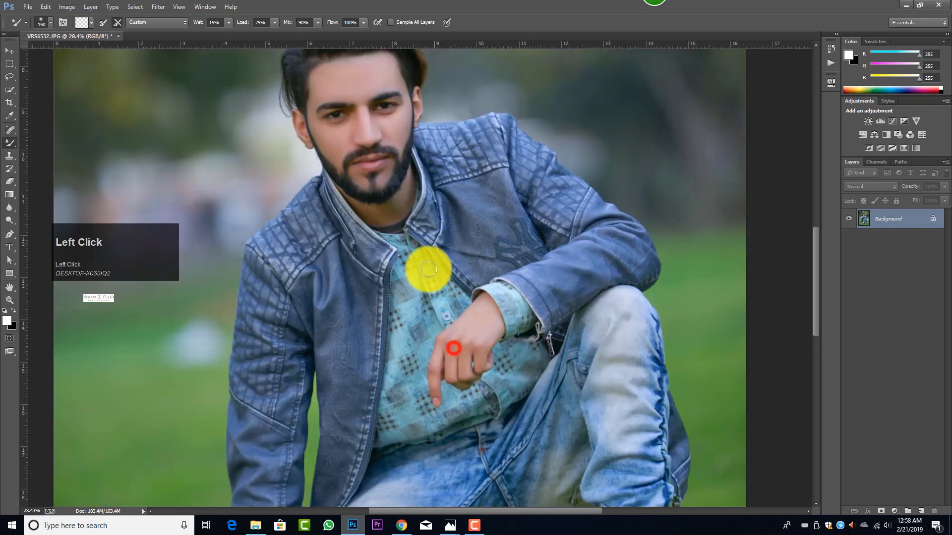
pyautogui.hotkey('ctrl', 'shift', 'x')
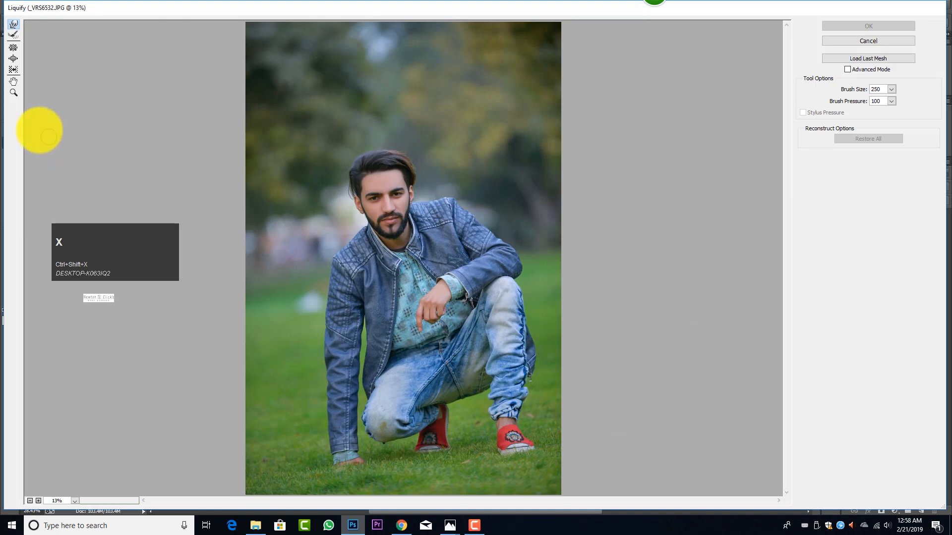
pyautogui.click(13, 93)
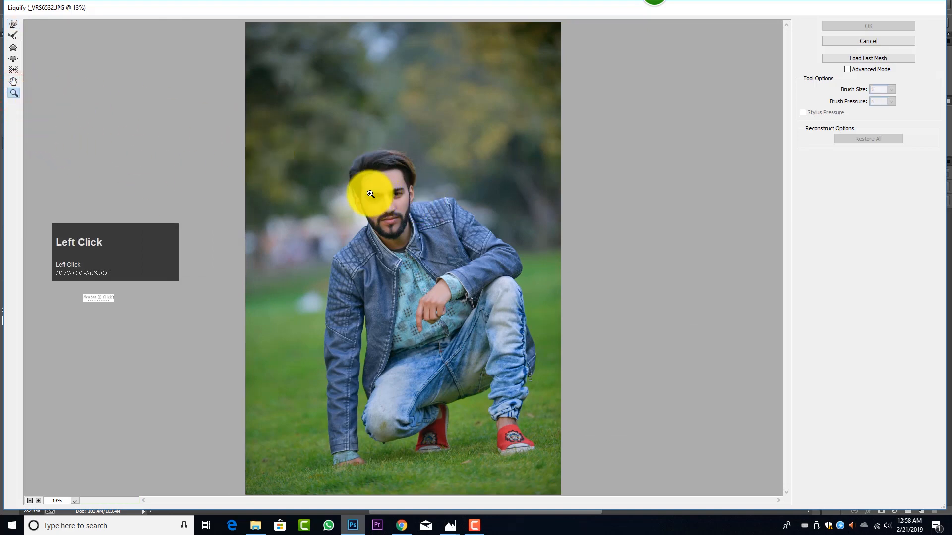
pyautogui.moveTo(373, 219); pyautogui.dragTo(437, 251)
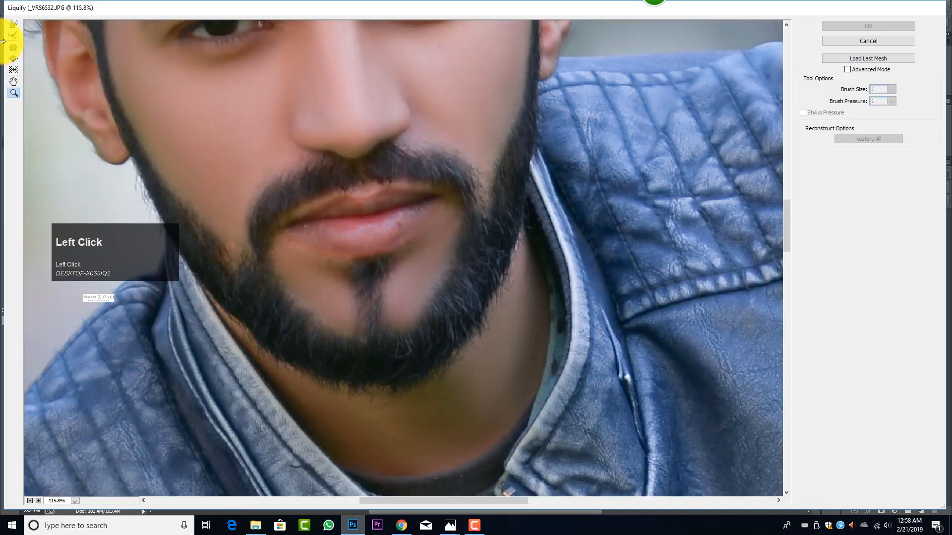
pyautogui.click(10, 28)
pyautogui.press('[')
pyautogui.press('[')
pyautogui.press('[')
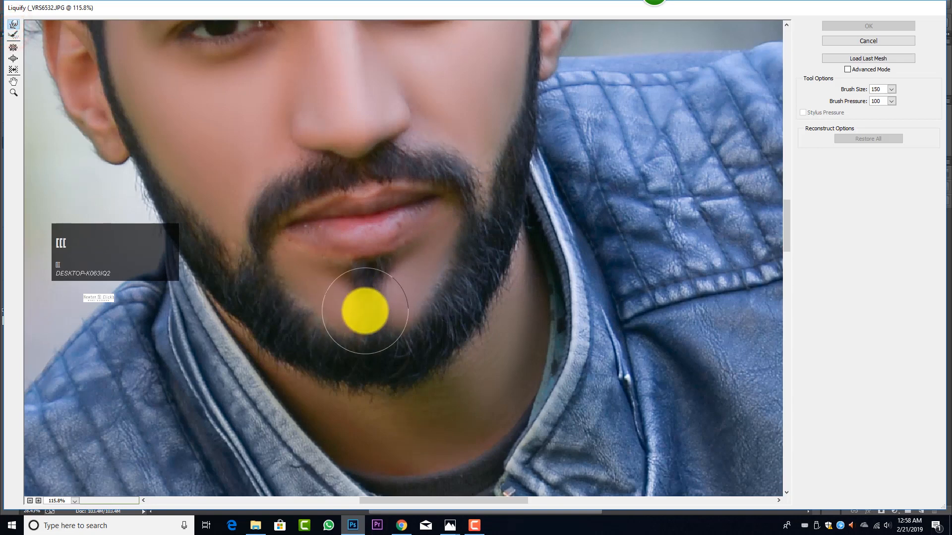
pyautogui.moveTo(366, 314)
pyautogui.mouseDown()
pyautogui.moveTo(364, 323)
pyautogui.moveTo(382, 326)
pyautogui.moveTo(387, 308)
pyautogui.moveTo(391, 316)
pyautogui.moveTo(384, 301)
pyautogui.mouseUp()
# Step: Reshape the narrow beard strip below the lower lip with a smaller warp brush of up to 100, and apply Liquify
pyautogui.press('[')
pyautogui.press('[')
pyautogui.press(']')
pyautogui.press('[')
pyautogui.press('[')
pyautogui.press(']')
pyautogui.moveTo(366, 286); pyautogui.dragTo(367, 300)
pyautogui.press(']')
pyautogui.press(']')
pyautogui.click(375, 343)
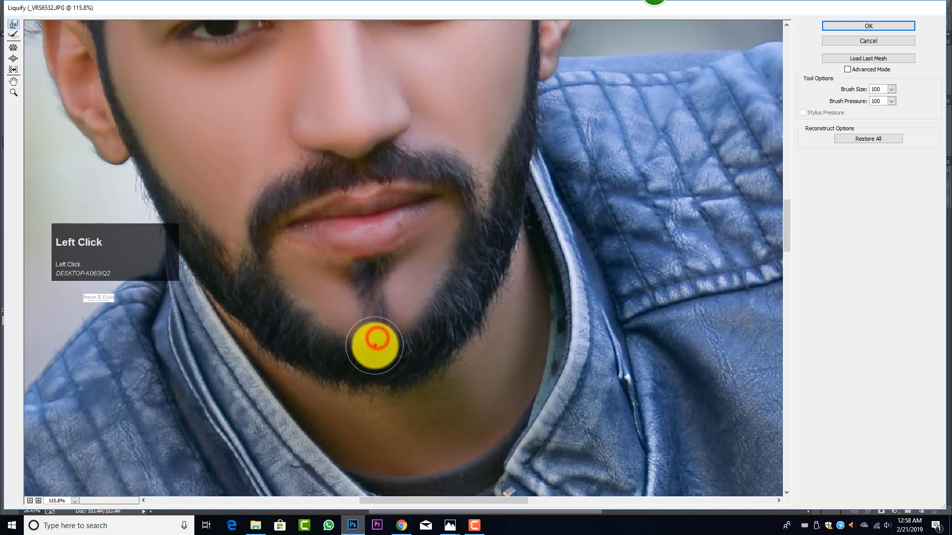
pyautogui.click(855, 25)
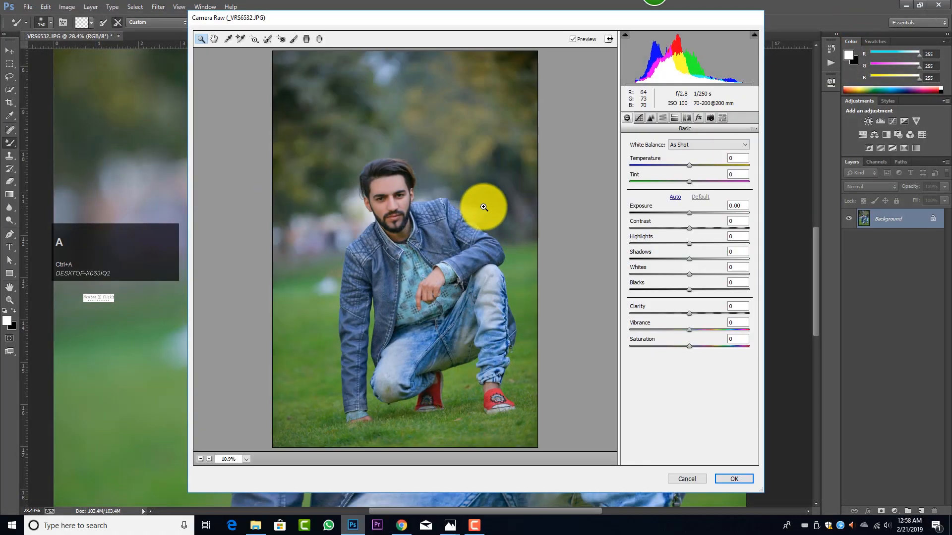
# Step: In Camera Raw, set the HSL saturation of Reds to +11 and Oranges to -21, and Oranges luminance to +23, and apply
pyautogui.click(663, 118)
pyautogui.click(659, 156)
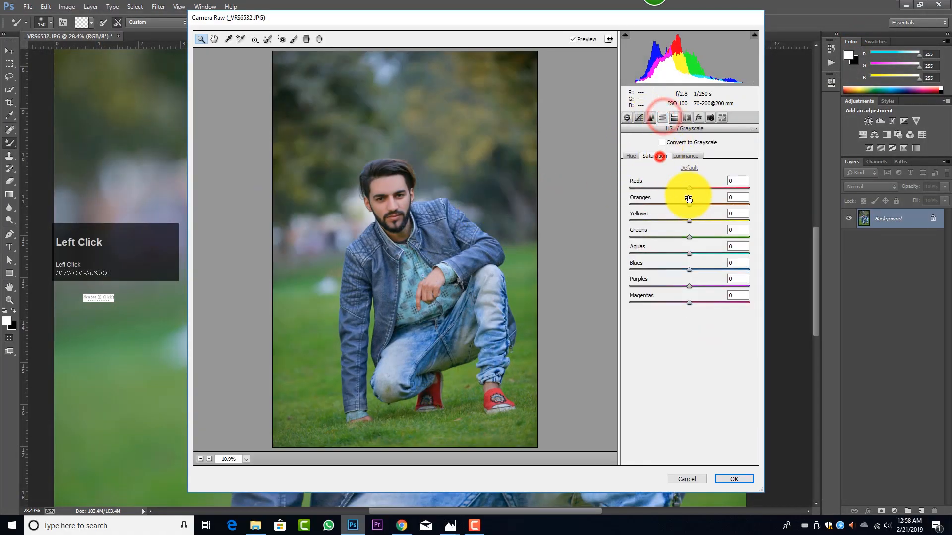
pyautogui.click(692, 156)
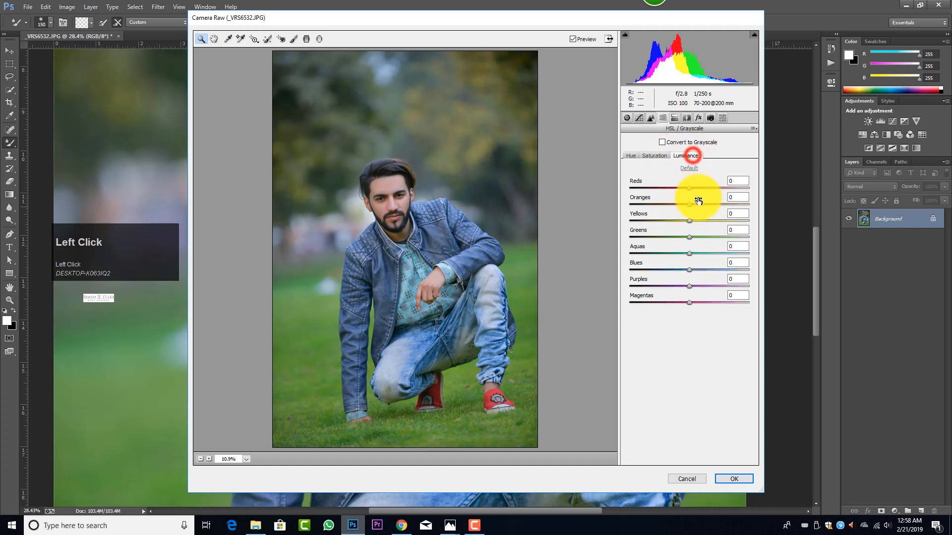
pyautogui.click(660, 155)
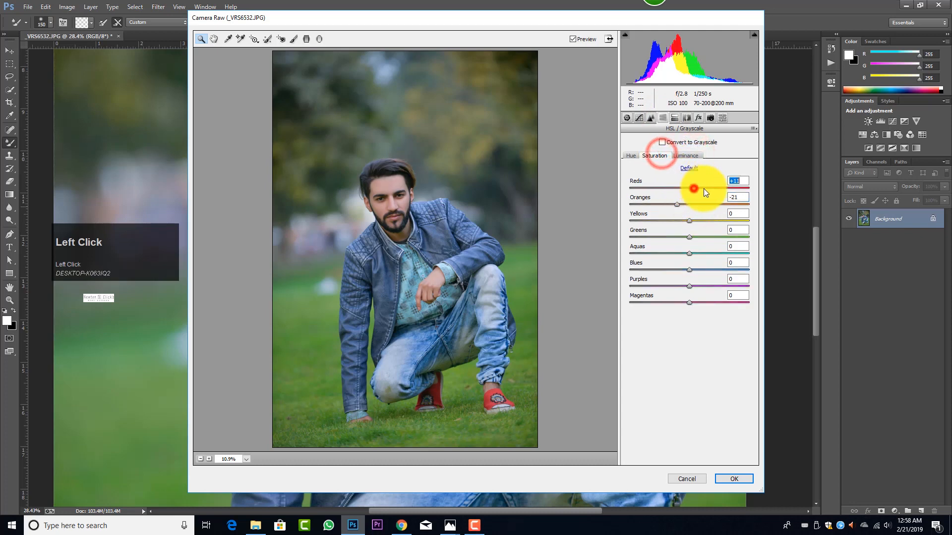
pyautogui.click(686, 155)
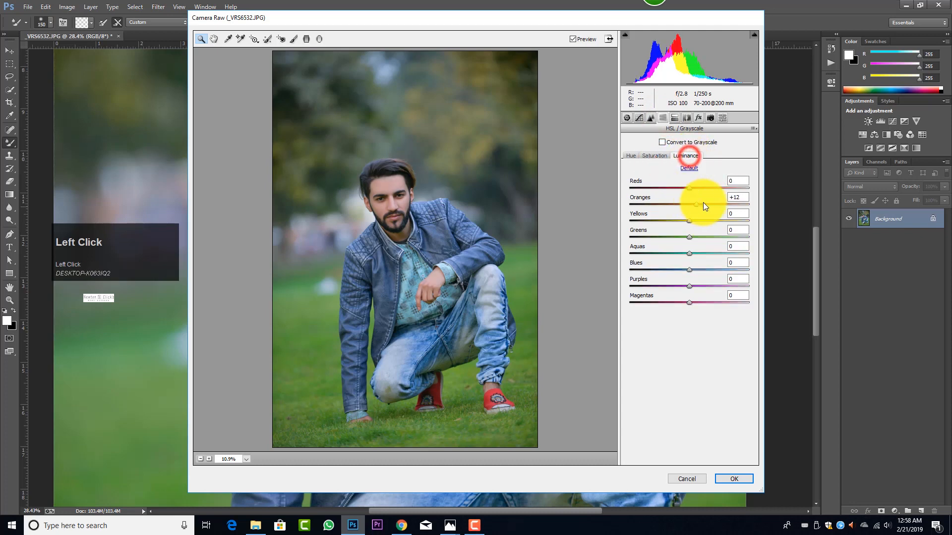
pyautogui.click(703, 203)
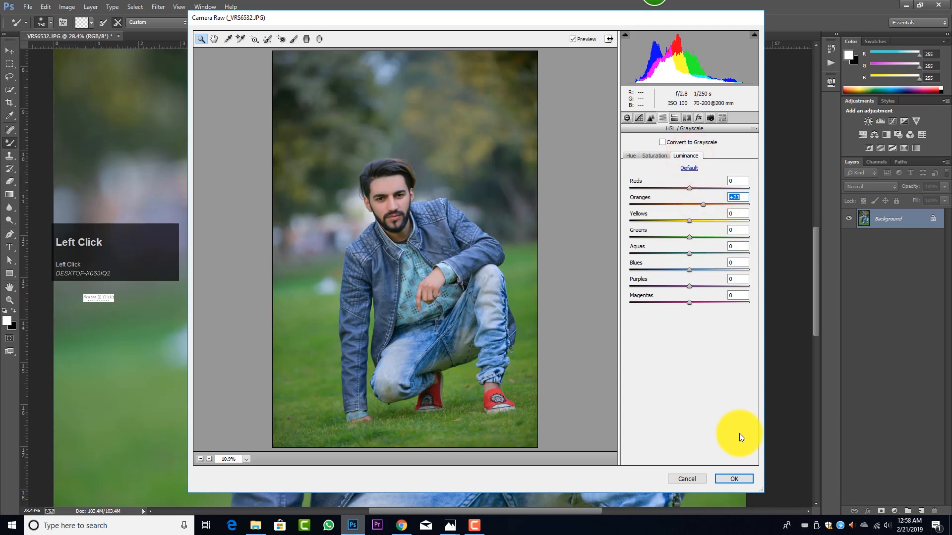
pyautogui.click(747, 486)
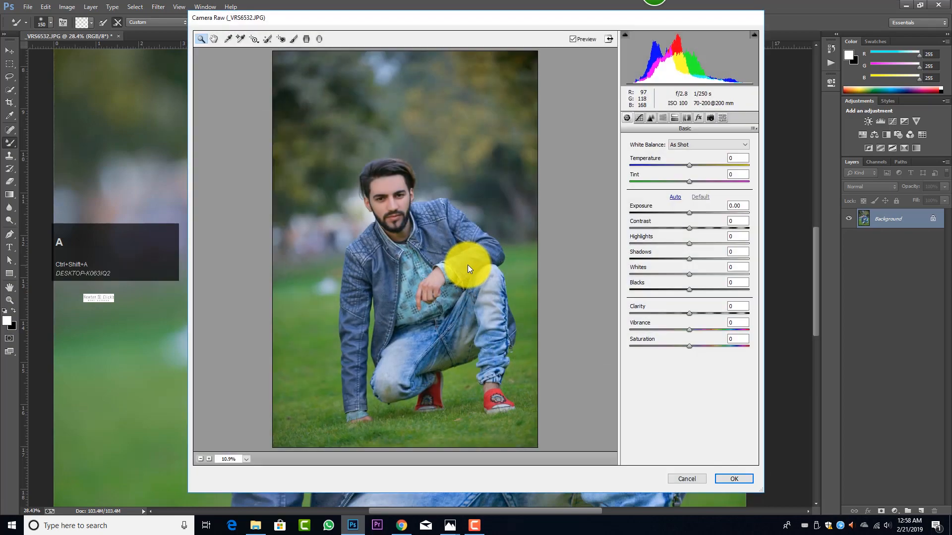
# Step: In a new Camera Raw pass, set the HSL saturation of Greens to +31 and Yellows to +29
pyautogui.click(663, 118)
pyautogui.click(656, 155)
pyautogui.moveTo(690, 237); pyautogui.dragTo(708, 234)
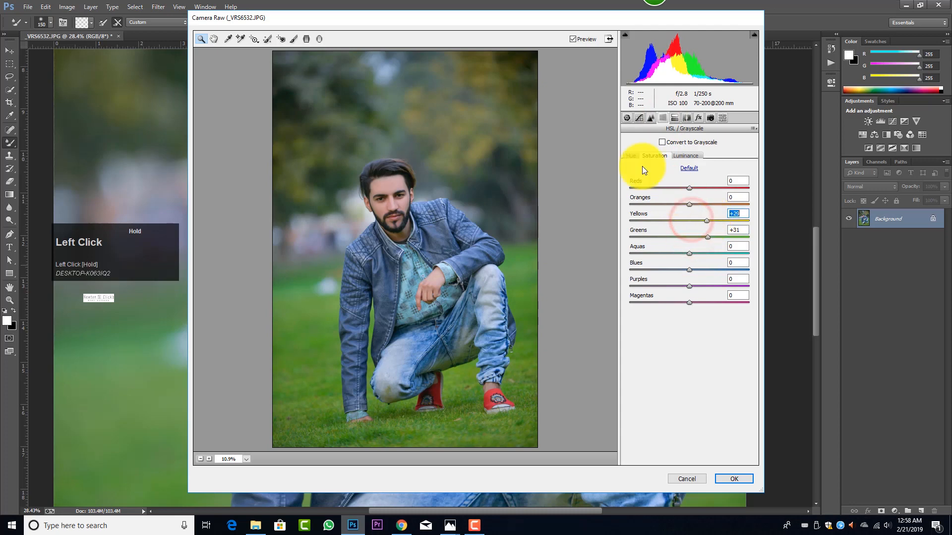
# Step: Shift the HSL hue of Greens to -100 and Yellows to -53 for an autumn look
pyautogui.click(631, 156)
pyautogui.moveTo(687, 236); pyautogui.dragTo(637, 236)
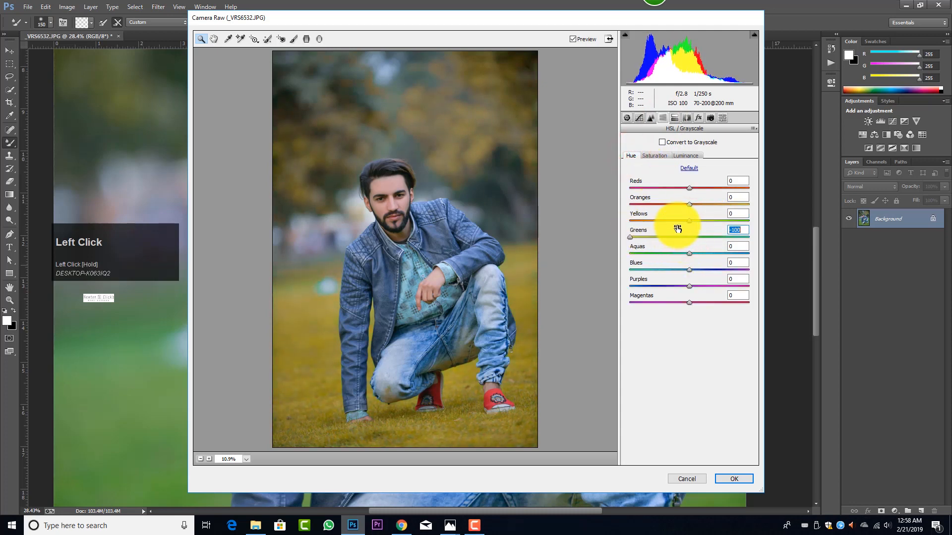
pyautogui.moveTo(689, 220); pyautogui.dragTo(658, 220)
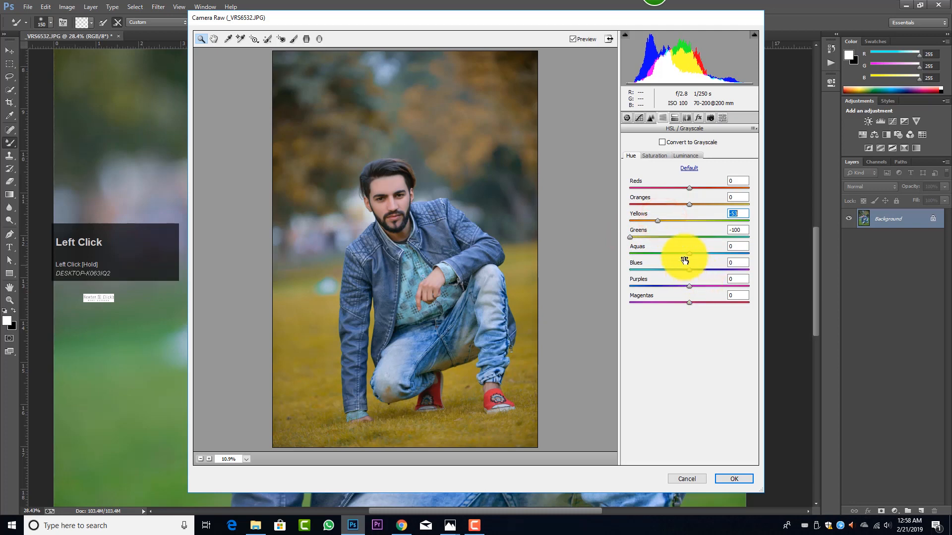
# Step: Set the saturation of Blues to +28 and Aquas to +73, and the Blues hue to -4, and apply Camera Raw
pyautogui.click(668, 155)
pyautogui.moveTo(719, 267); pyautogui.dragTo(686, 259)
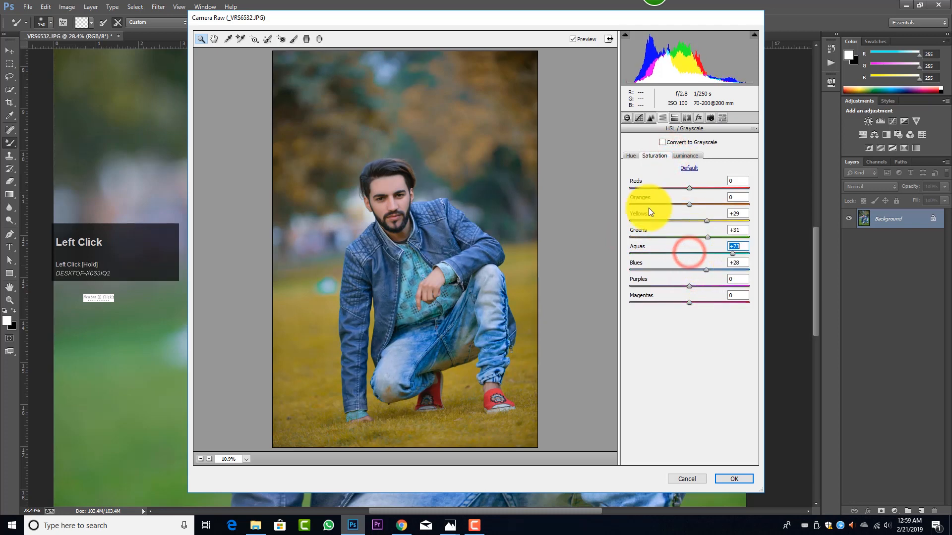
pyautogui.click(631, 156)
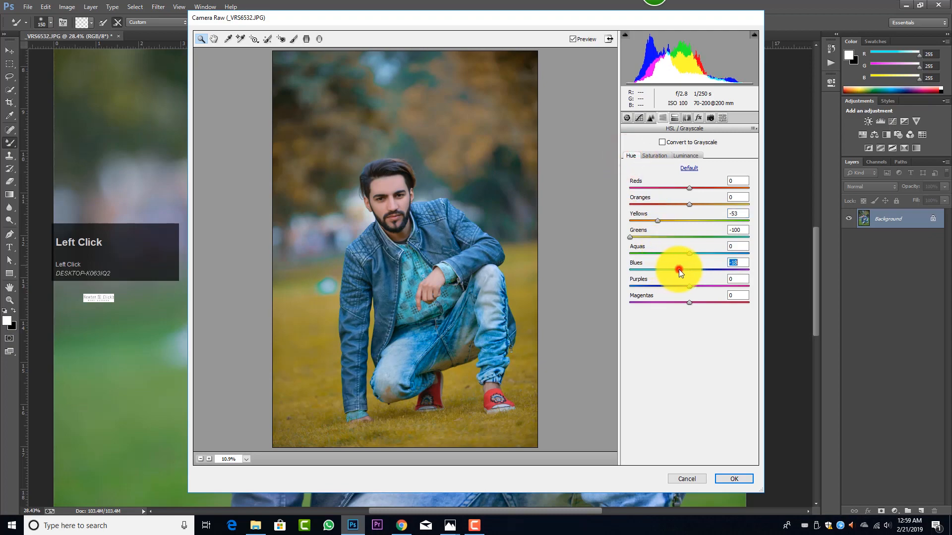
pyautogui.moveTo(681, 271); pyautogui.dragTo(687, 269)
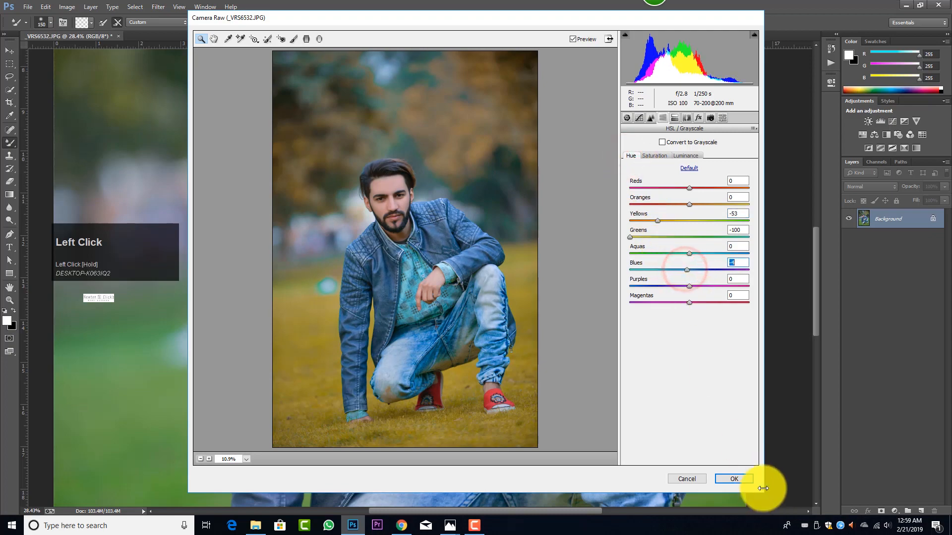
pyautogui.click(733, 479)
# Step: Dodge the neck skin beneath the beard with a 300 px brush, range Midtones and exposure 6%
pyautogui.scroll(-4, 405, 239)
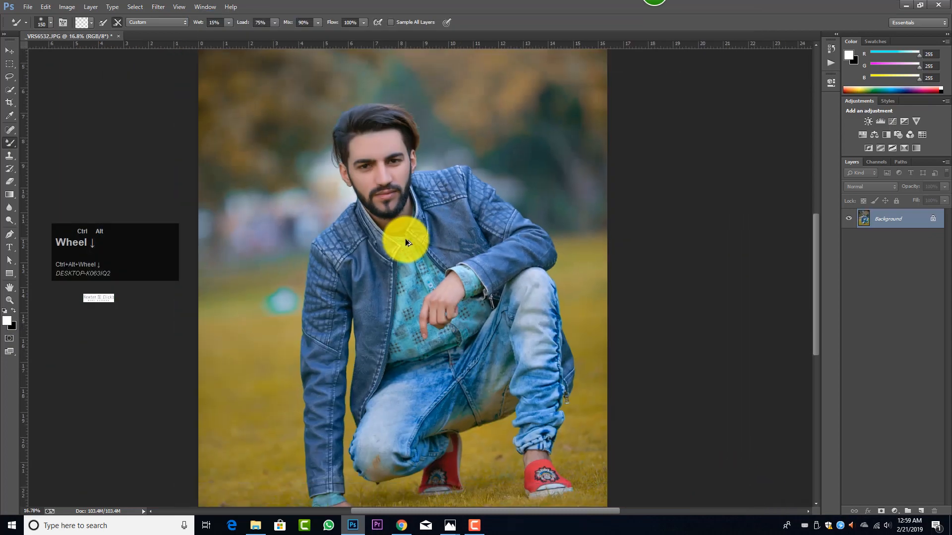
pyautogui.scroll(4, 385, 199)
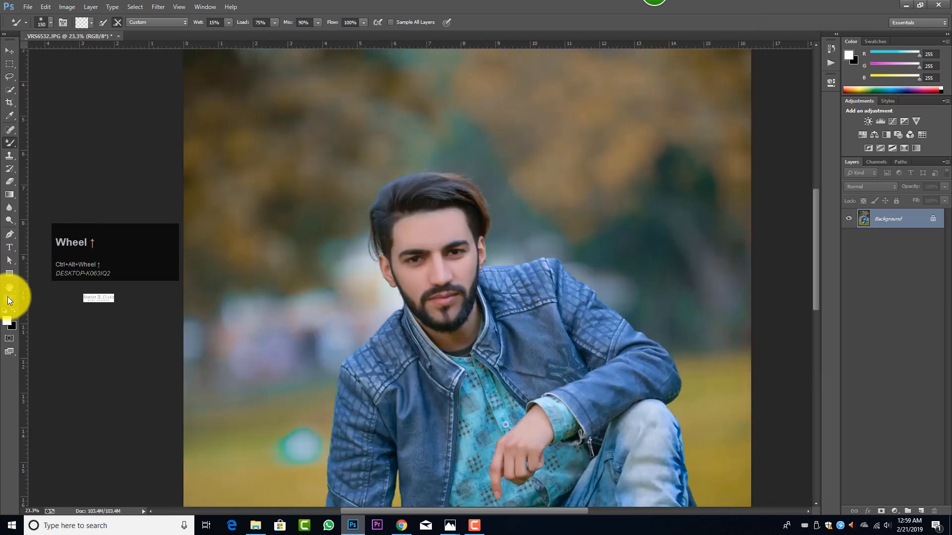
pyautogui.click(9, 220)
pyautogui.press('[')
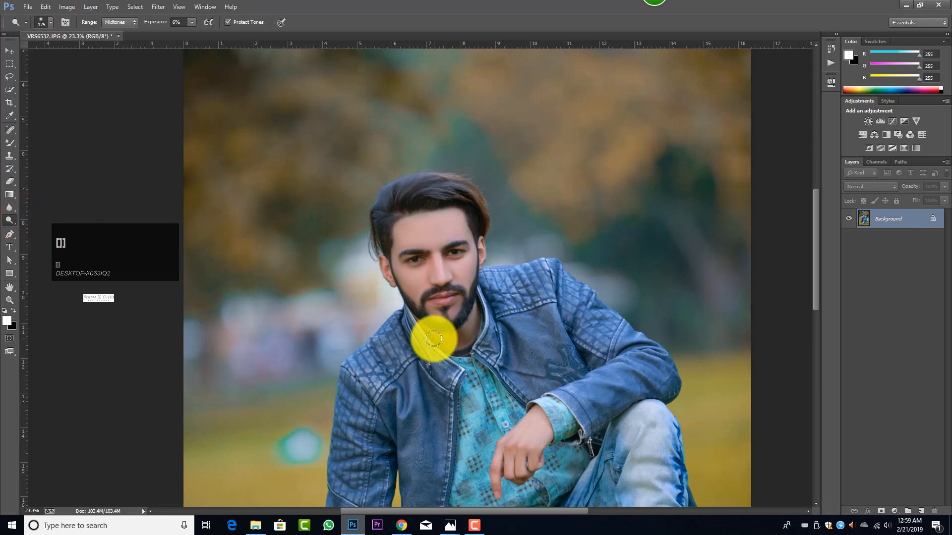
pyautogui.click(442, 341)
pyautogui.press(']')
pyautogui.press(']')
pyautogui.press(']')
pyautogui.click(448, 342)
pyautogui.click(461, 340)
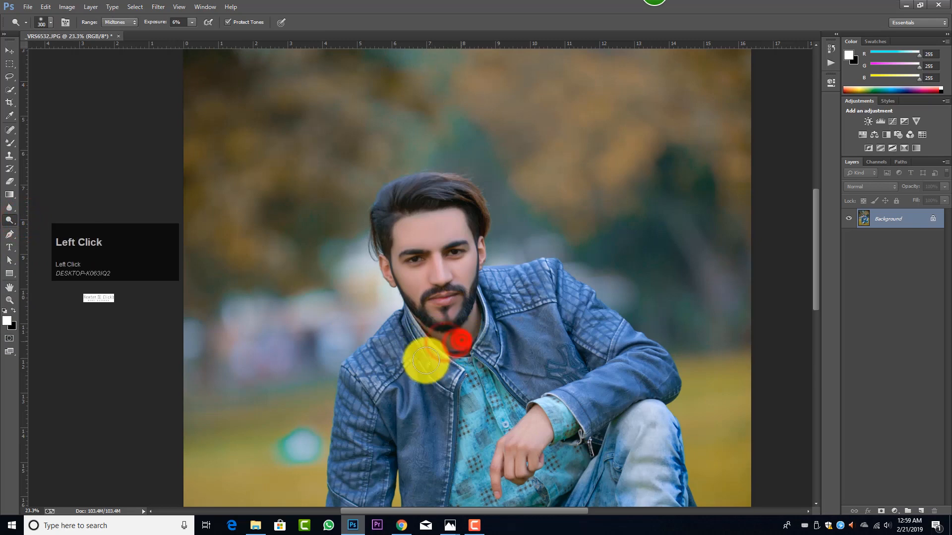
# Step: Sample the grass with a 600 px Clone Stamp at 100% opacity and cover the teal spot beside the jacket sleeve
pyautogui.scroll(-2, 425, 360)
pyautogui.keyDown('ctrl'); pyautogui.keyDown('alt'); pyautogui.scroll(-4, 347, 377); pyautogui.keyUp('alt'); pyautogui.keyUp('ctrl')
pyautogui.keyDown('ctrl'); pyautogui.keyDown('alt'); pyautogui.scroll(5, 338, 304); pyautogui.keyUp('alt'); pyautogui.keyUp('ctrl')
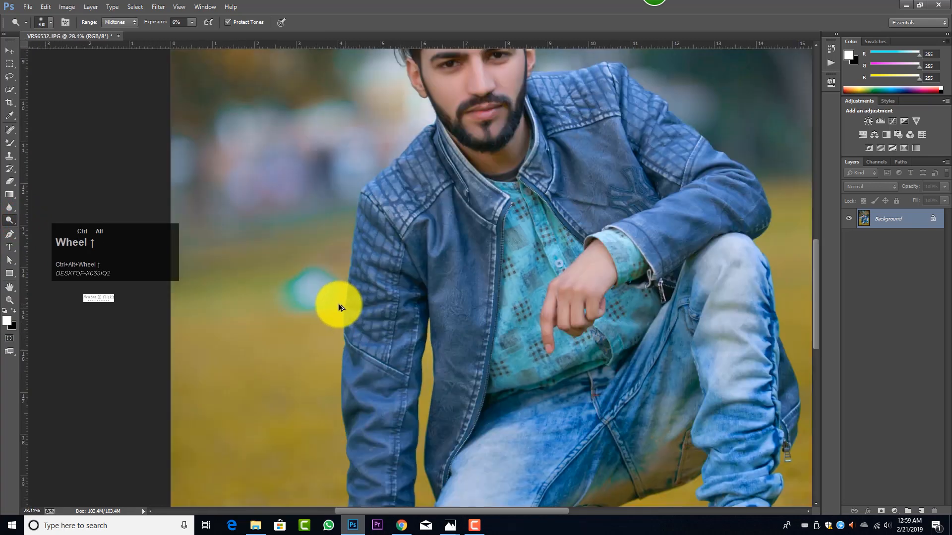
pyautogui.keyDown('ctrl'); pyautogui.keyDown('alt'); pyautogui.scroll(2, 338, 303); pyautogui.keyUp('alt'); pyautogui.keyUp('ctrl')
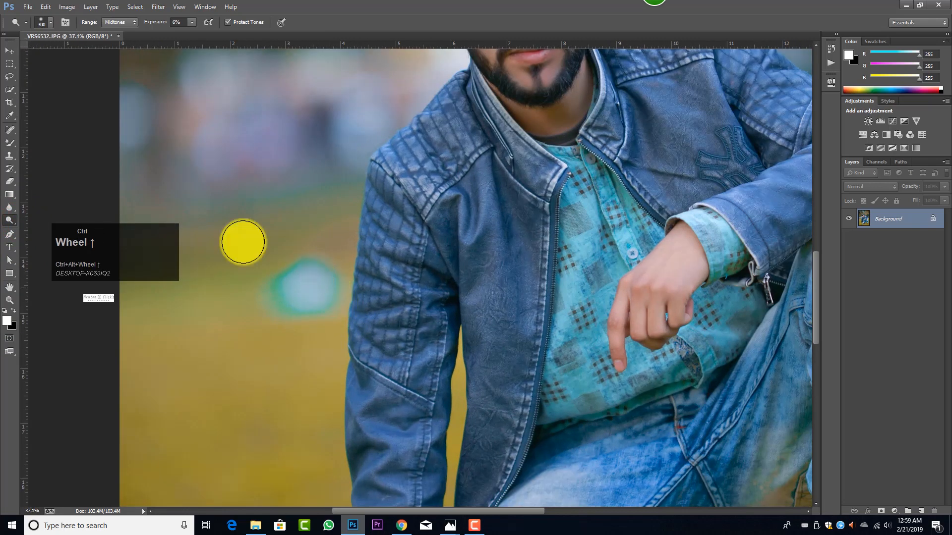
pyautogui.rightClick(13, 158)
pyautogui.click(40, 156)
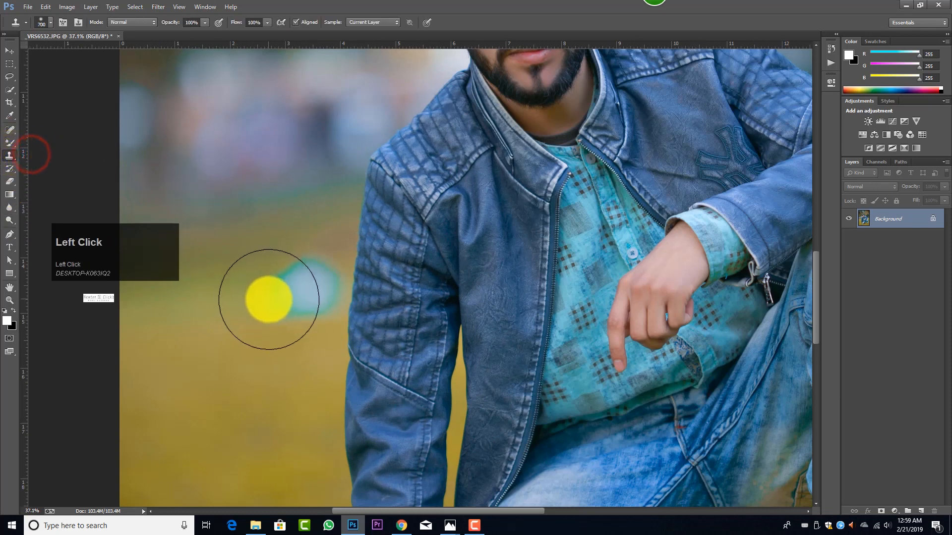
pyautogui.press('[')
pyautogui.press('[')
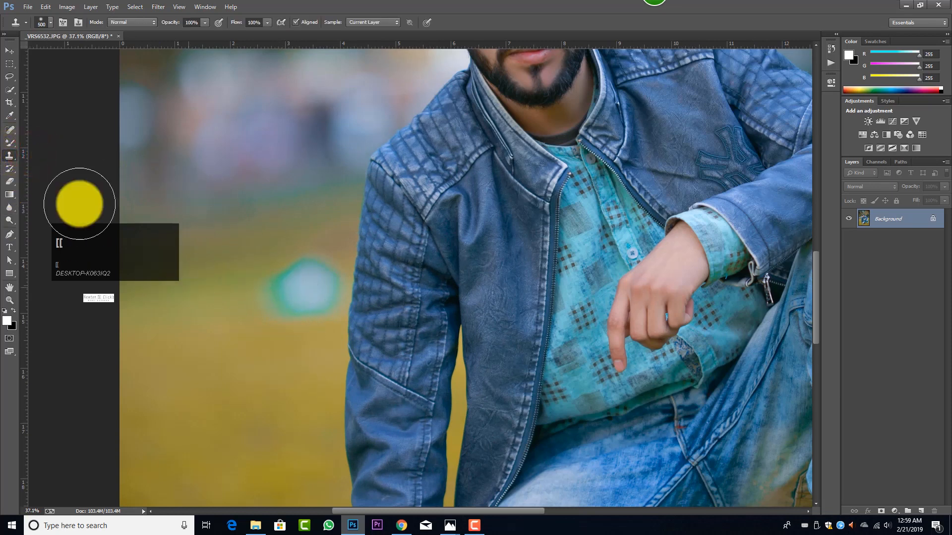
pyautogui.rightClick(9, 158)
pyautogui.click(40, 155)
pyautogui.press(']')
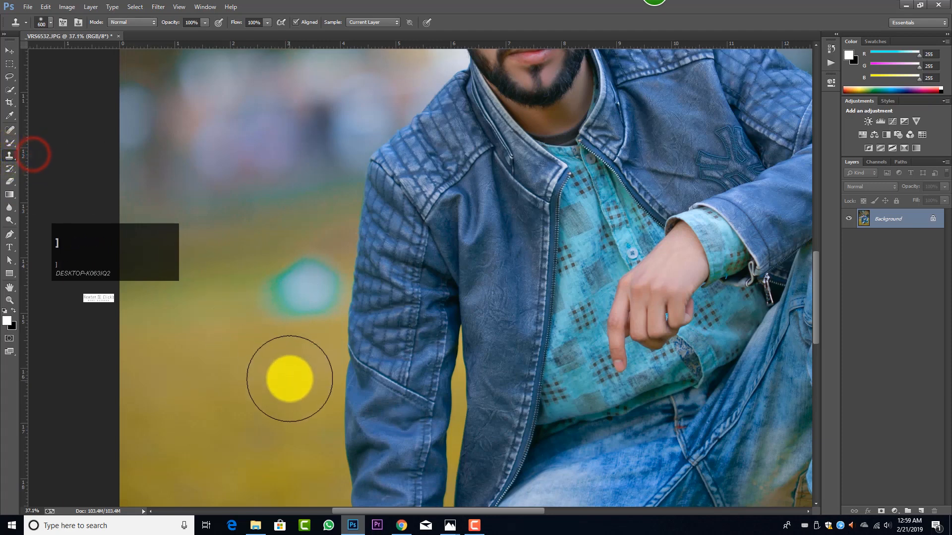
pyautogui.keyDown('alt'); pyautogui.click(280, 361); pyautogui.keyUp('alt')
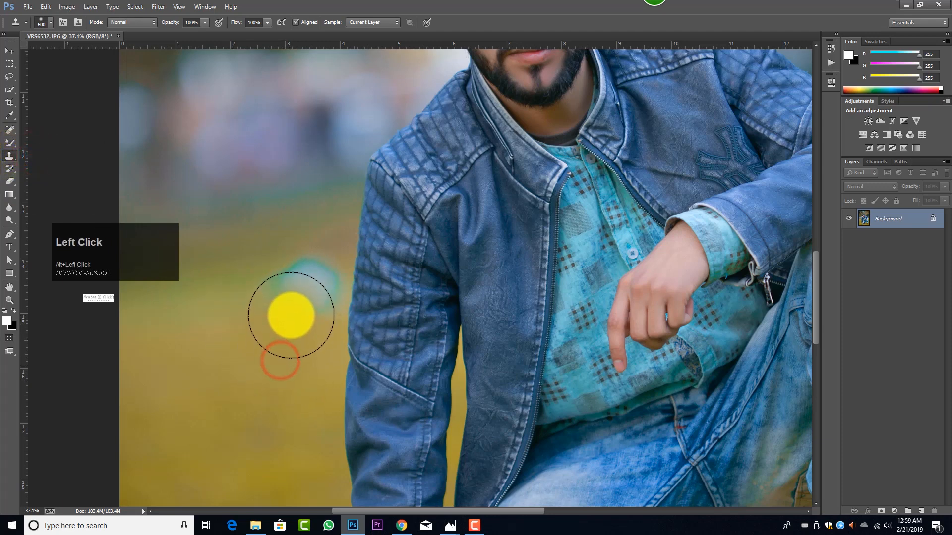
pyautogui.click(292, 311)
pyautogui.click(297, 289)
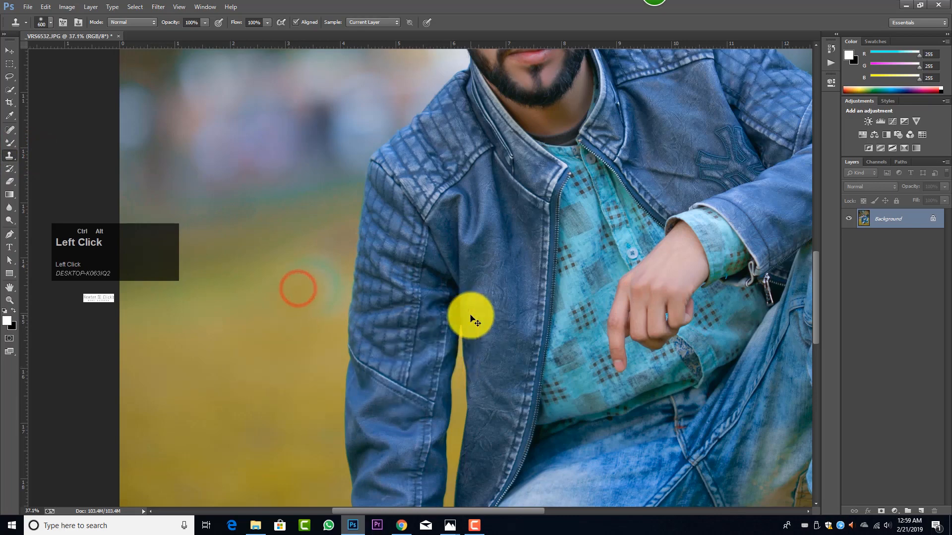
# Step: Try to clone over the leftover teal traces beside the sleeve with a 300 px Clone Stamp brush
pyautogui.scroll(-5, 470, 314)
pyautogui.scroll(5, 417, 333)
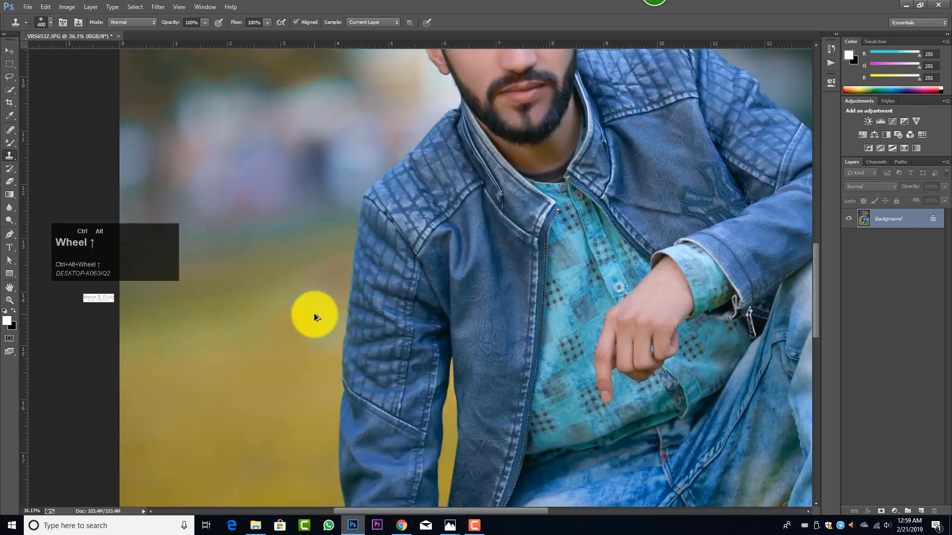
pyautogui.press('[')
pyautogui.press('[')
pyautogui.press('[')
pyautogui.click(309, 271)
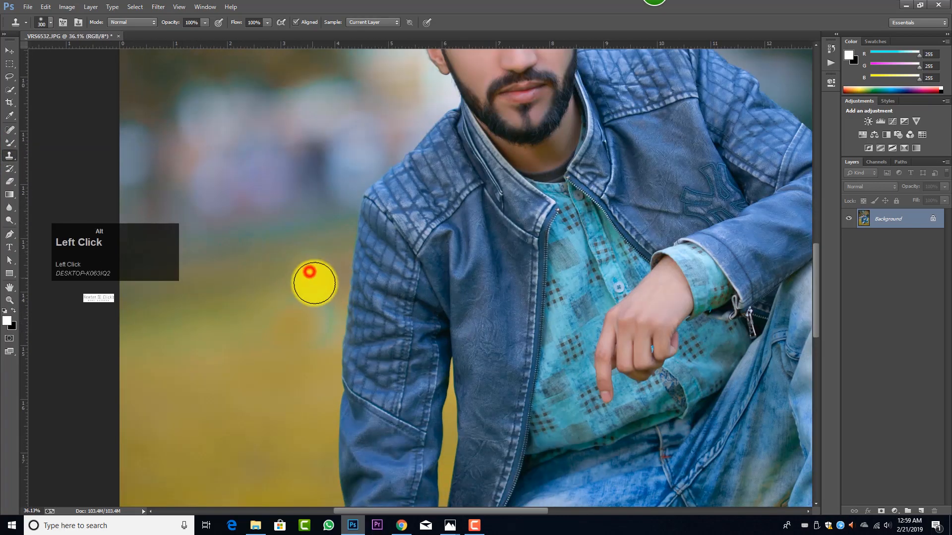
pyautogui.click(315, 287)
pyautogui.click(318, 302)
pyautogui.click(317, 312)
pyautogui.click(317, 310)
pyautogui.click(296, 299)
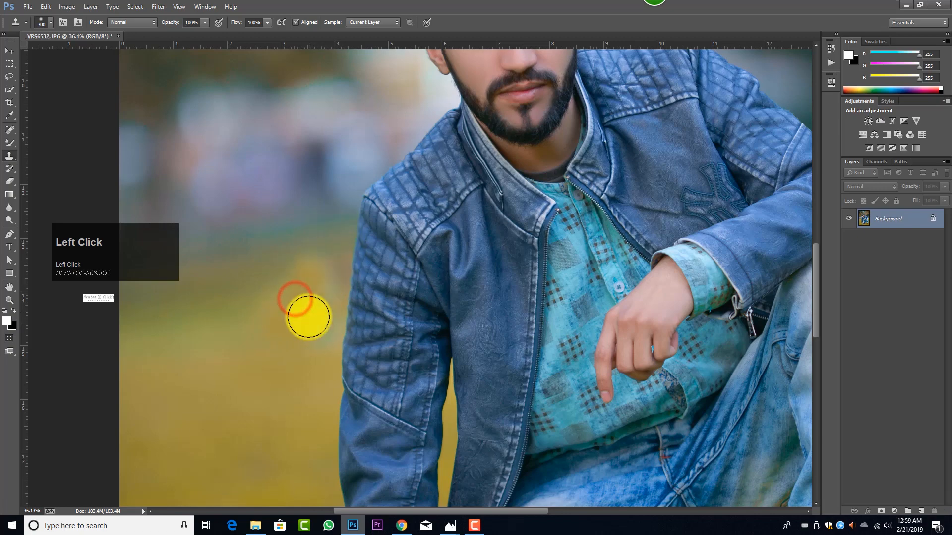
pyautogui.scroll(-5, 307, 323)
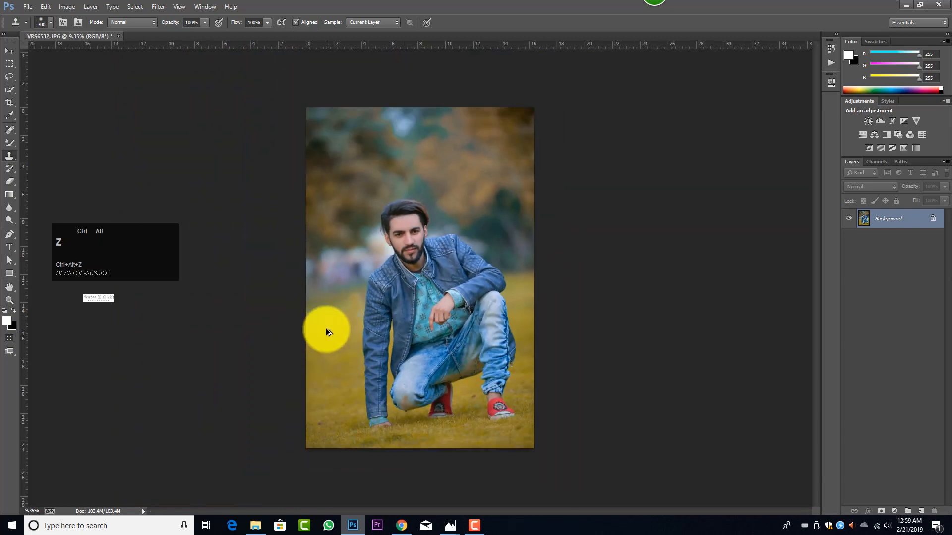
# Step: Enlarge the Clone Stamp brush to 500 px and cover the faint teal traces beside the sleeve with nearby grass
pyautogui.scroll(5, 342, 312)
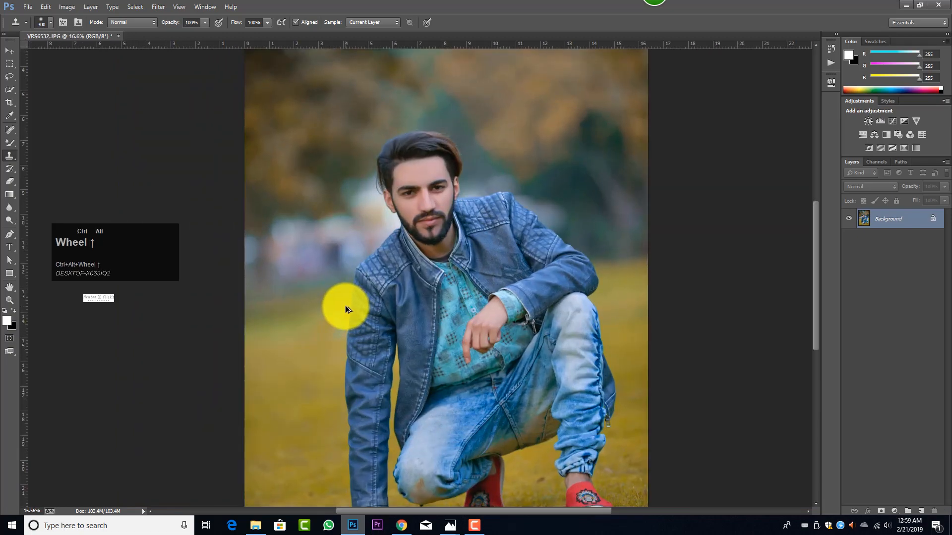
pyautogui.press(']')
pyautogui.press(']')
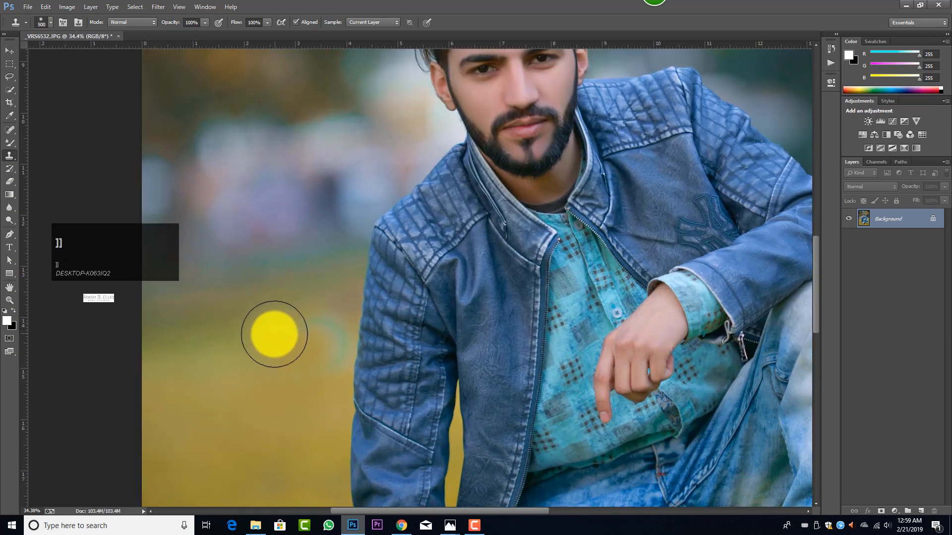
pyautogui.click(272, 336)
pyautogui.click(317, 337)
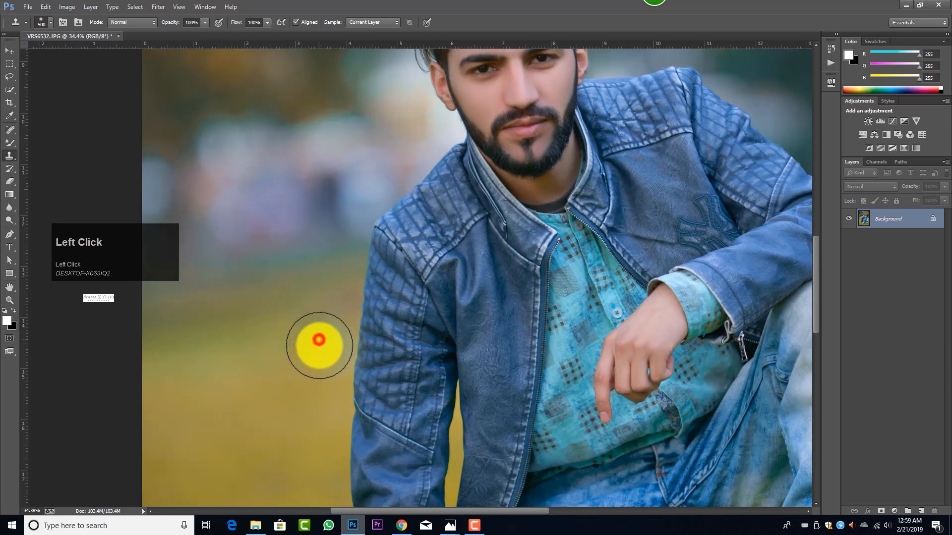
# Step: Open Liquify and push the top of the man's hair upward using the Forward Warp tool at brush size 1000
pyautogui.scroll(-5, 401, 278)
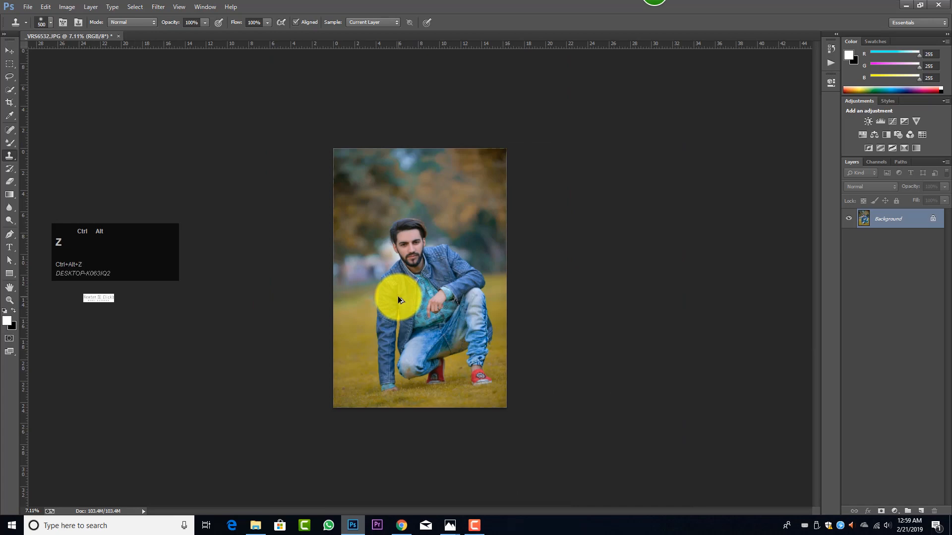
pyautogui.hotkey('ctrl', 'shift', 'x')
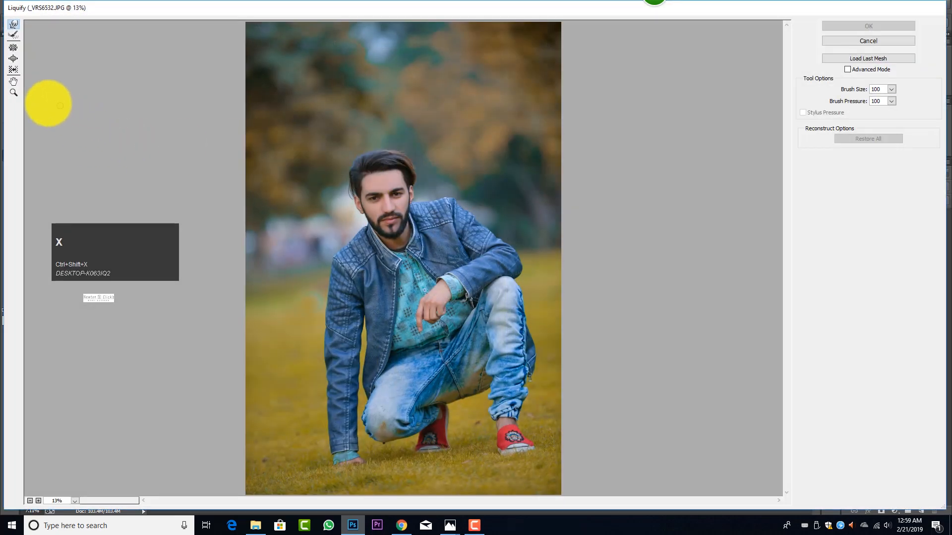
pyautogui.click(13, 93)
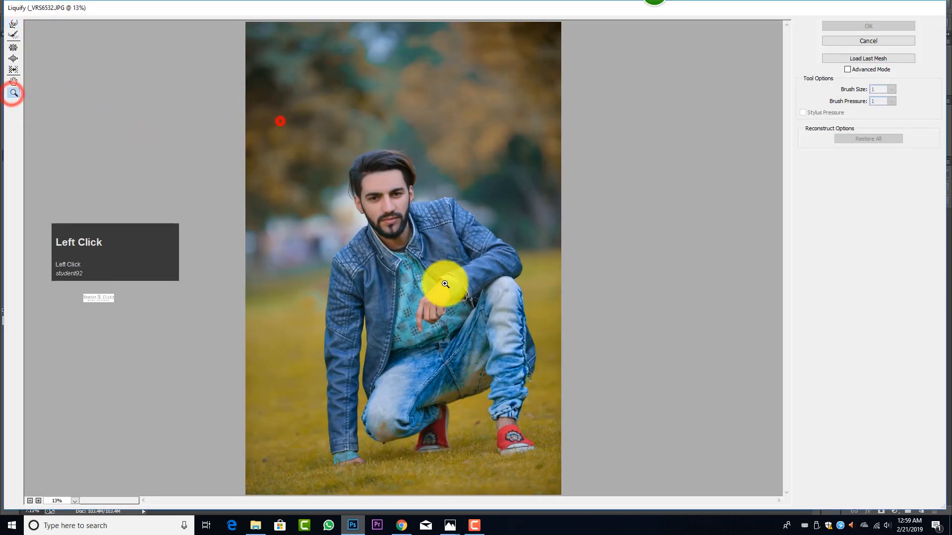
pyautogui.moveTo(446, 284); pyautogui.dragTo(499, 277)
pyautogui.scroll(3, 180, 84)
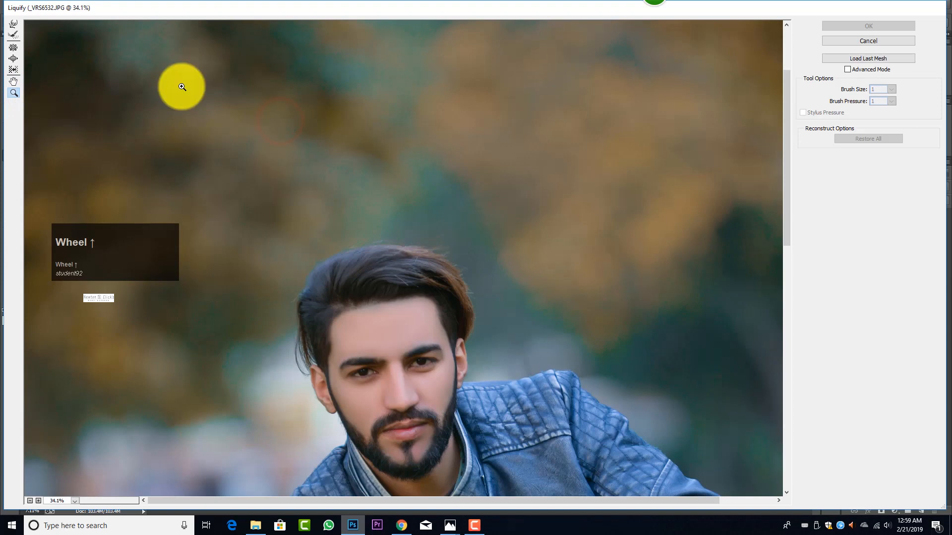
pyautogui.click(14, 23)
pyautogui.press(']')
pyautogui.press(']')
pyautogui.press(']')
pyautogui.press(']')
pyautogui.press(']')
pyautogui.press(']')
pyautogui.press(']')
pyautogui.press(']')
pyautogui.press(']')
pyautogui.press(']')
pyautogui.press(']')
pyautogui.press(']')
pyautogui.press(']')
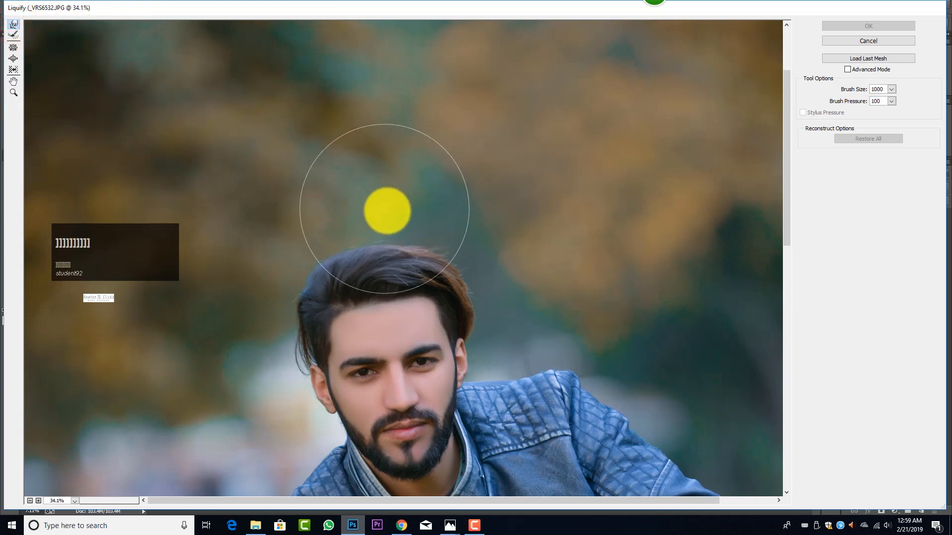
pyautogui.moveTo(384, 212)
pyautogui.mouseDown()
pyautogui.moveTo(349, 210)
pyautogui.moveTo(351, 187)
pyautogui.moveTo(351, 213)
pyautogui.moveTo(286, 217)
pyautogui.mouseUp()
# Step: Raise the crown of the hair further with the Forward Warp brush enlarged to 1800
pyautogui.scroll(2, 347, 204)
pyautogui.press(']')
pyautogui.press(']')
pyautogui.press(']')
pyautogui.press(']')
pyautogui.press(']')
pyautogui.press(']')
pyautogui.moveTo(412, 201); pyautogui.dragTo(416, 202)
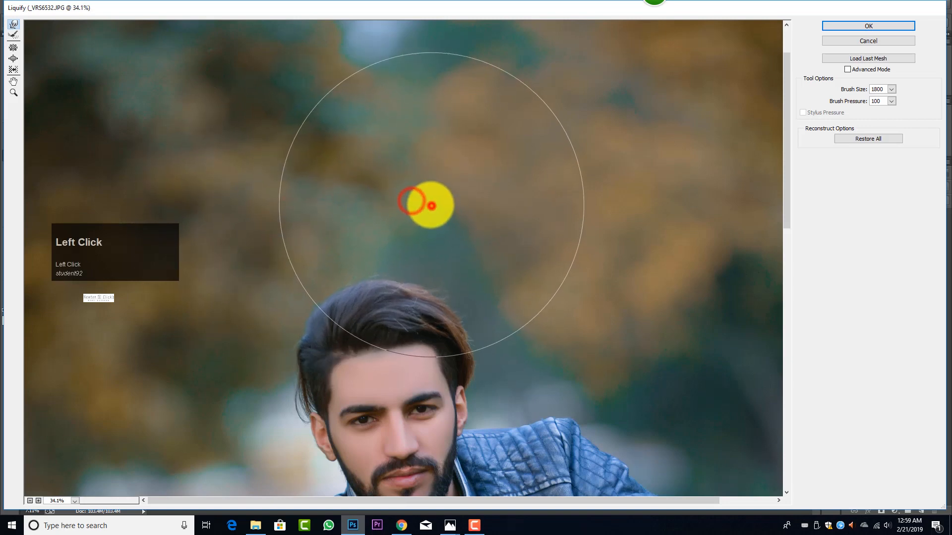
# Step: Warp the top and upper-left edge of the hair for more volume with brush size 1600
pyautogui.scroll(-4, 427, 188)
pyautogui.press('[')
pyautogui.press('[')
pyautogui.press('[')
pyautogui.press(']')
pyautogui.moveTo(443, 133); pyautogui.dragTo(410, 126)
pyautogui.moveTo(348, 134); pyautogui.dragTo(344, 131)
pyautogui.moveTo(302, 148); pyautogui.dragTo(289, 151)
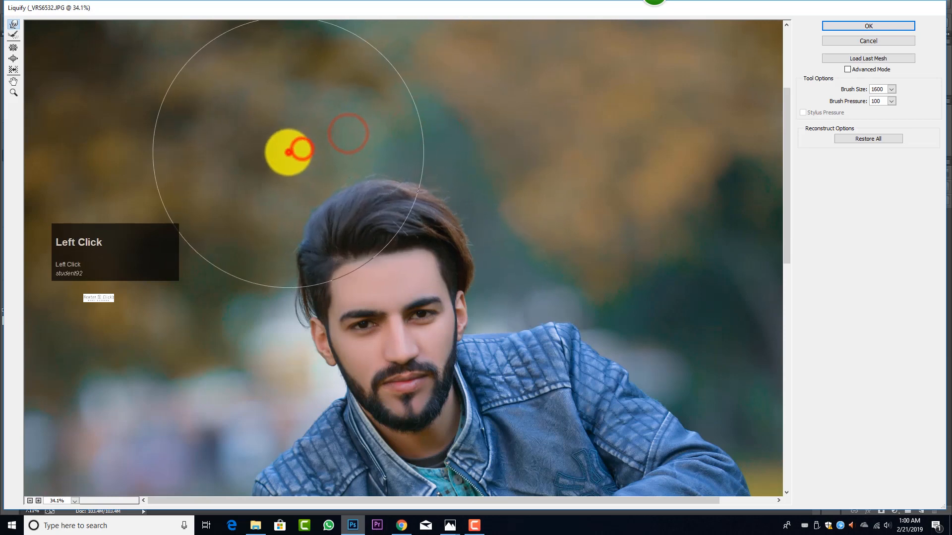
# Step: Shape the hair outline from the right side over the crown to the left with short warp strokes at brush size 1300
pyautogui.press('[')
pyautogui.press('[')
pyautogui.press('[')
pyautogui.click(473, 143)
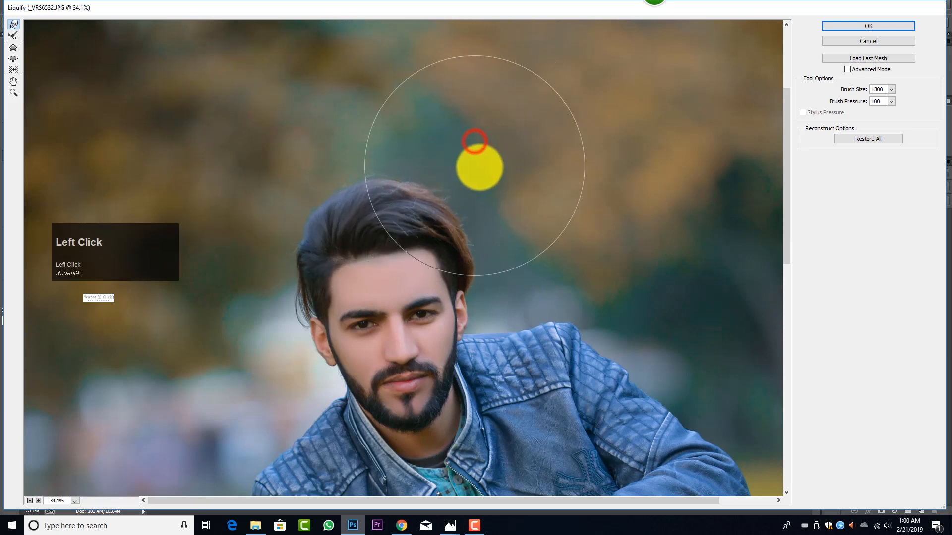
pyautogui.click(483, 164)
pyautogui.click(439, 147)
pyautogui.click(392, 139)
pyautogui.click(332, 150)
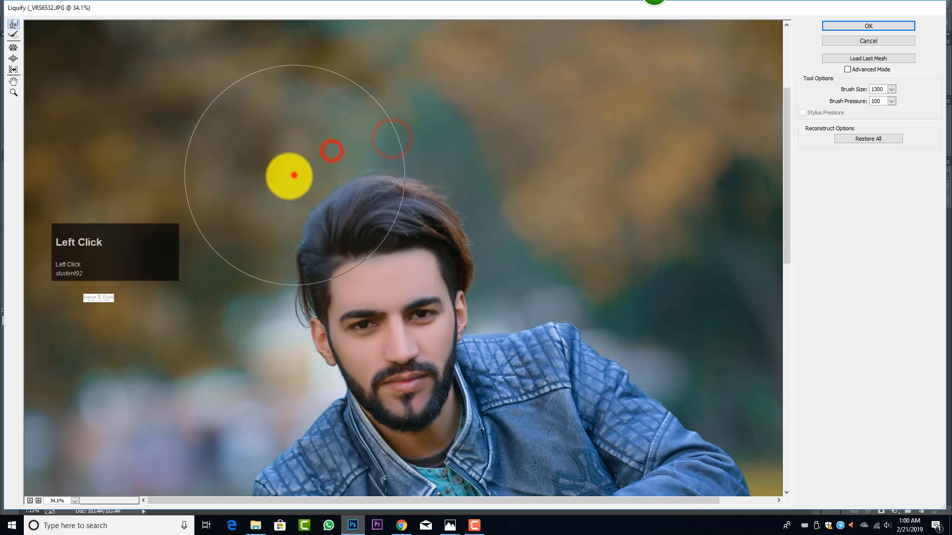
pyautogui.click(280, 177)
pyautogui.click(325, 150)
pyautogui.click(381, 143)
# Step: Refine the crown with brush size 400, and lift the top of the hair with brush size 1200
pyautogui.press('[')
pyautogui.press('[')
pyautogui.press('[')
pyautogui.press('[')
pyautogui.press('[')
pyautogui.press('[')
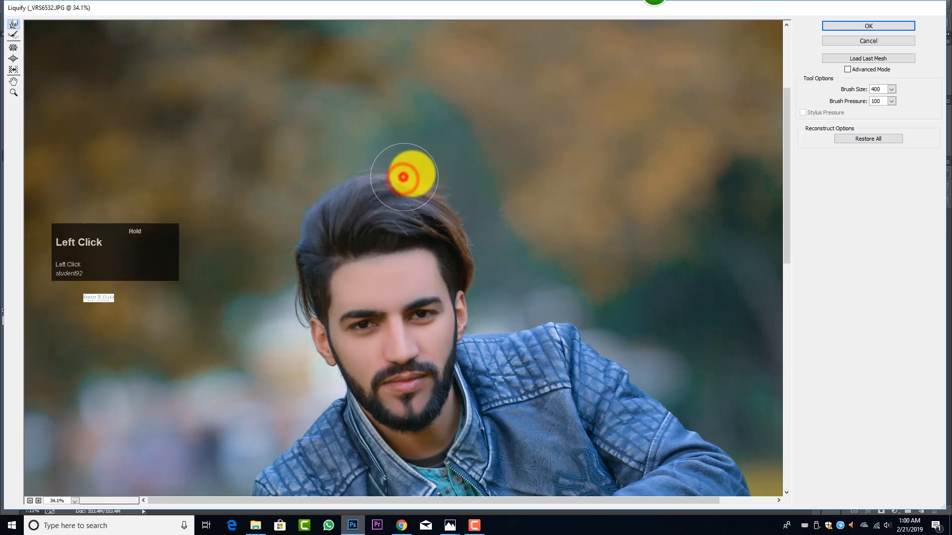
pyautogui.press(']')
pyautogui.press(']')
pyautogui.click(454, 165)
pyautogui.click(414, 153)
pyautogui.click(388, 150)
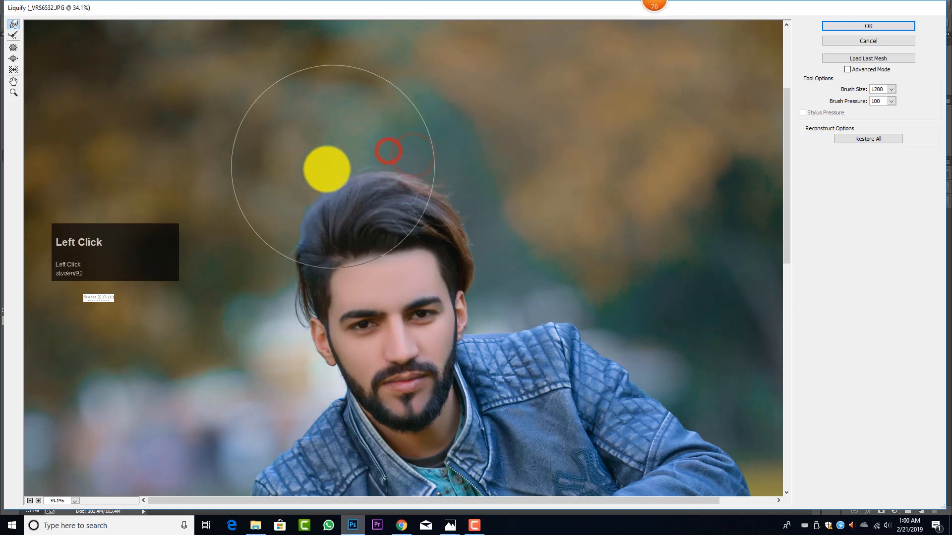
# Step: Nudge the hair's left side slightly outward above the ear with the Forward Warp brush at size 700
pyautogui.press('[')
pyautogui.press('[')
pyautogui.press('[')
pyautogui.press('[')
pyautogui.press('[')
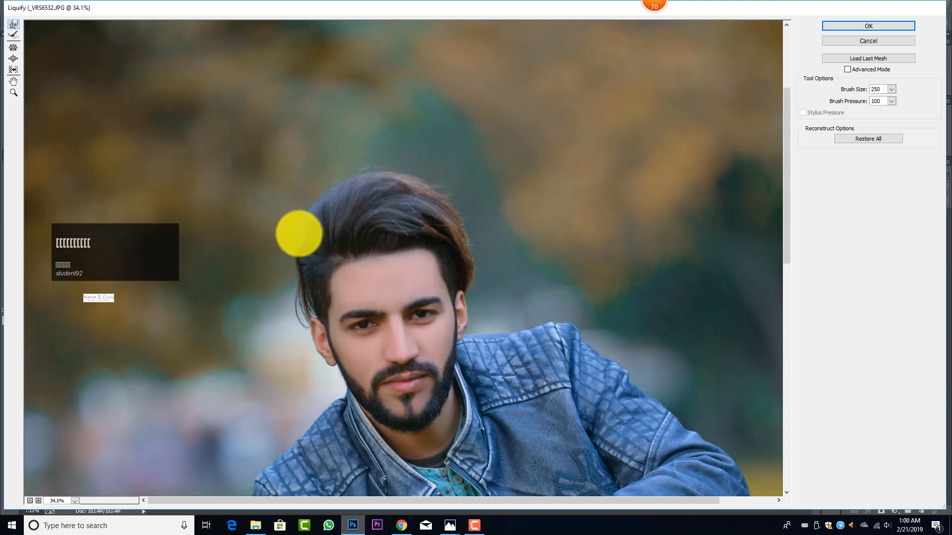
pyautogui.press(']')
pyautogui.press(']')
pyautogui.press(']')
pyautogui.press(']')
pyautogui.press(']')
pyautogui.press(']')
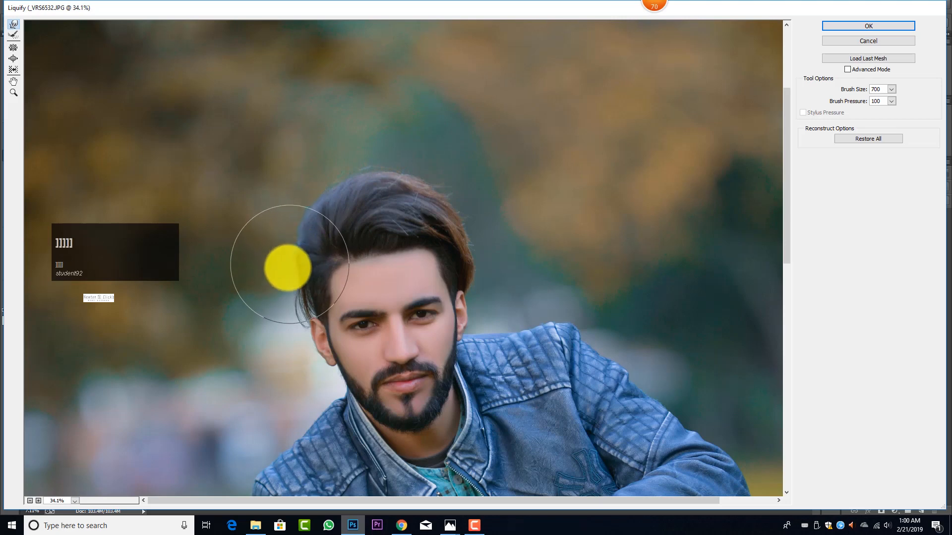
pyautogui.click(279, 272)
# Step: Even out the upper-left and top hair contour using warp brush sizes 900, 1000 and 600
pyautogui.press(']')
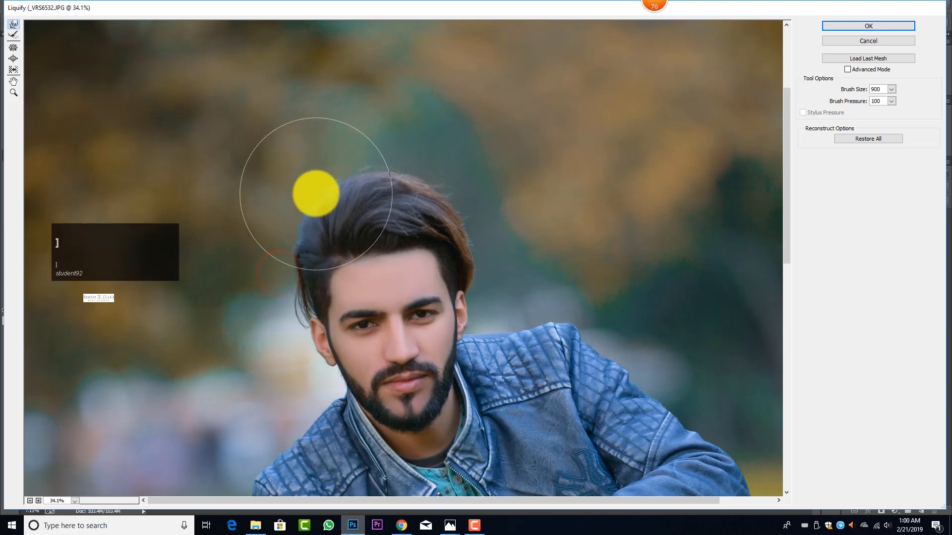
pyautogui.click(315, 193)
pyautogui.press(']')
pyautogui.click(374, 170)
pyautogui.click(432, 165)
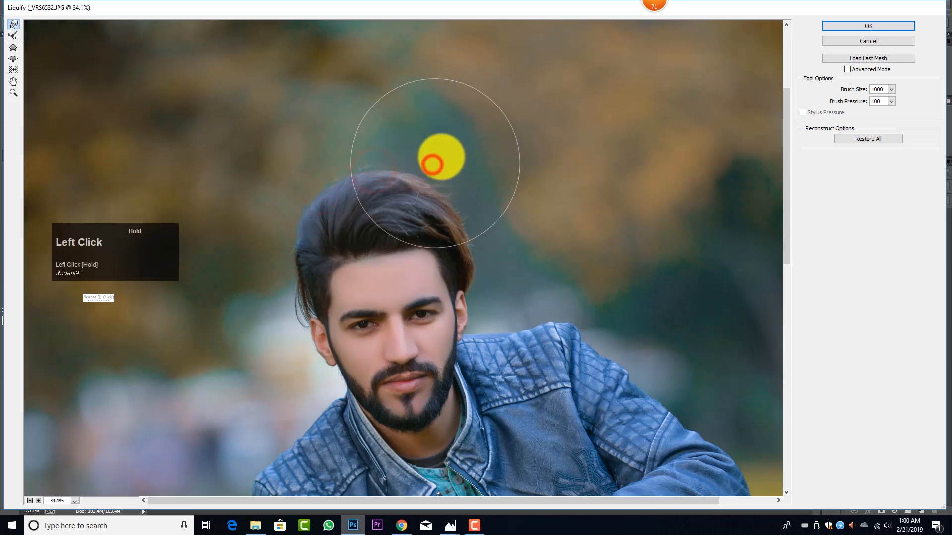
pyautogui.press('[')
pyautogui.press('[')
pyautogui.press('[')
pyautogui.click(439, 137)
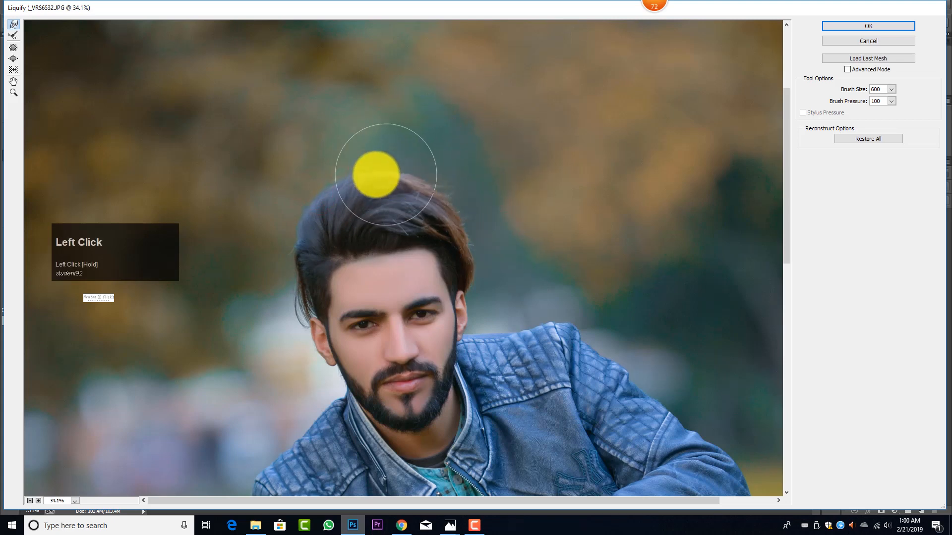
# Step: Smooth the hair outline from the left side across the crown with warp brush size 1100
pyautogui.press(']')
pyautogui.press(']')
pyautogui.press(']')
pyautogui.press(']')
pyautogui.click(333, 175)
pyautogui.click(285, 204)
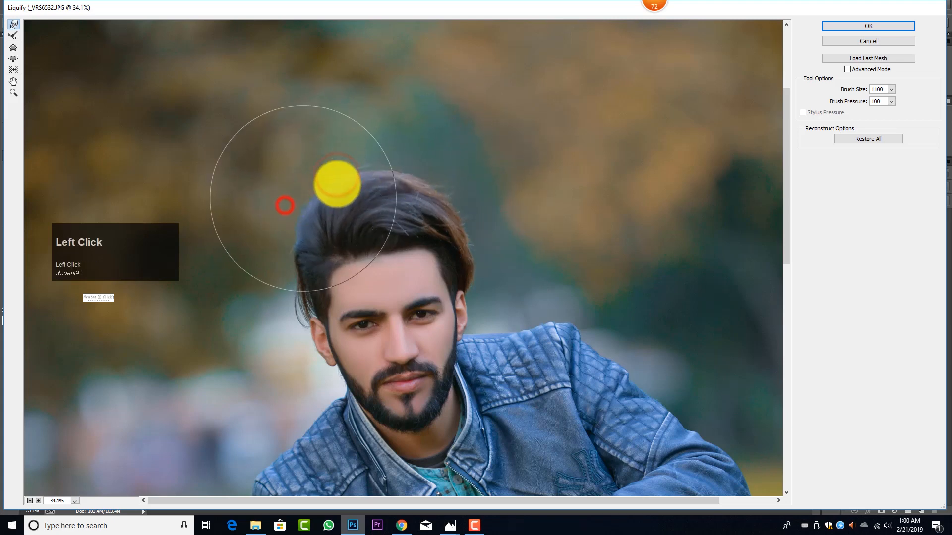
pyautogui.click(365, 167)
pyautogui.click(422, 155)
# Step: Touch up the upper-right hair contour with warp brush size 900 and apply the Liquify changes
pyautogui.press('[')
pyautogui.press('[')
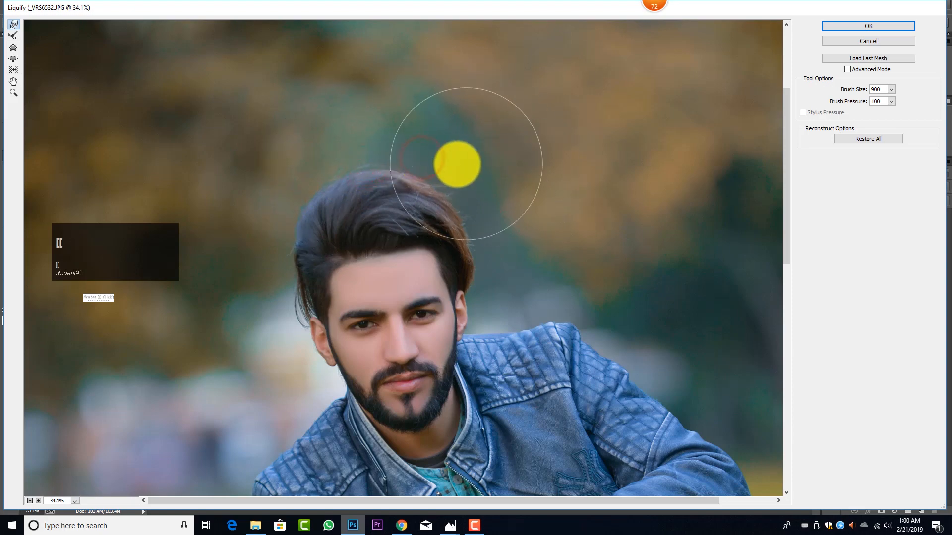
pyautogui.click(447, 163)
pyautogui.press('[')
pyautogui.press('[')
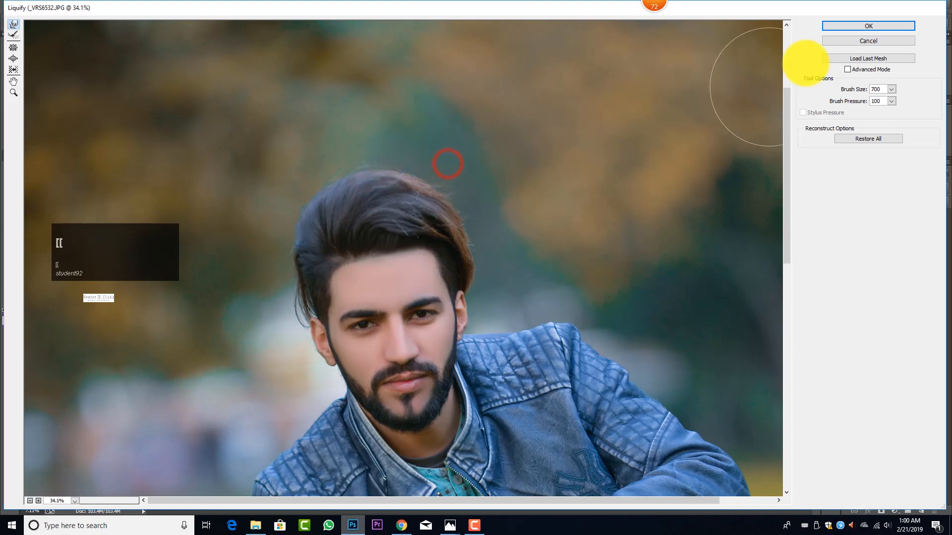
pyautogui.click(857, 26)
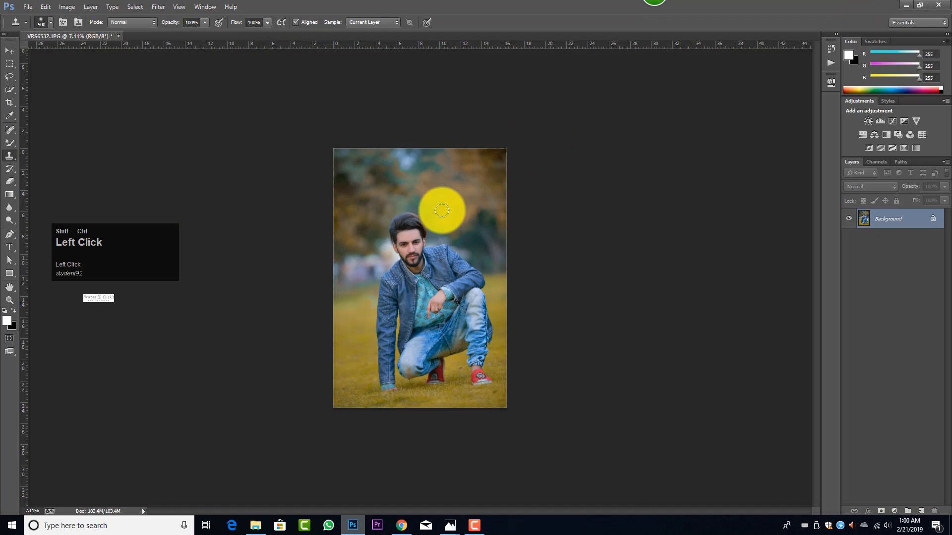
pyautogui.hotkey('ctrl', 'shift', 'x')
pyautogui.click(901, 38)
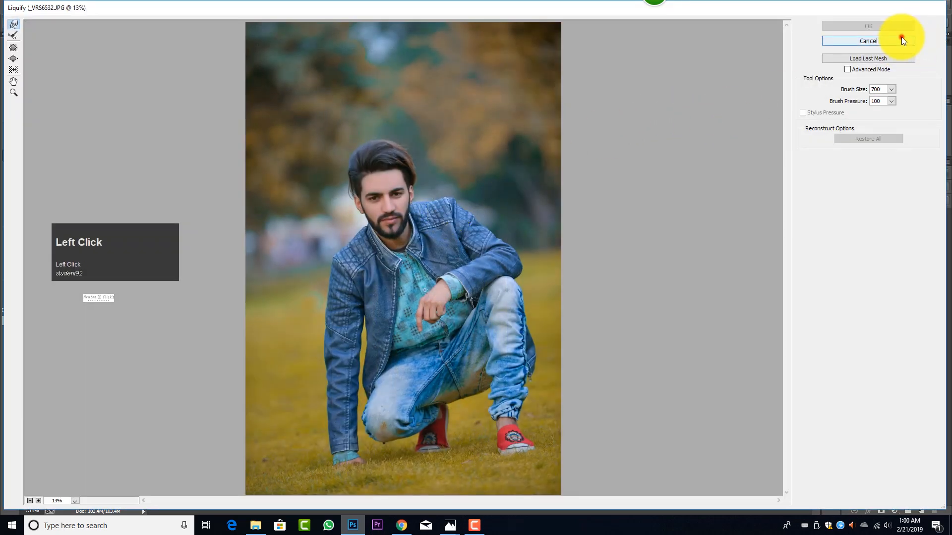
# Step: Apply a Camera Raw parametric tone curve with Highlights +30, Lights +13, Darks +6 and Shadows +10
pyautogui.hotkey('ctrl', 'shift', 'a')
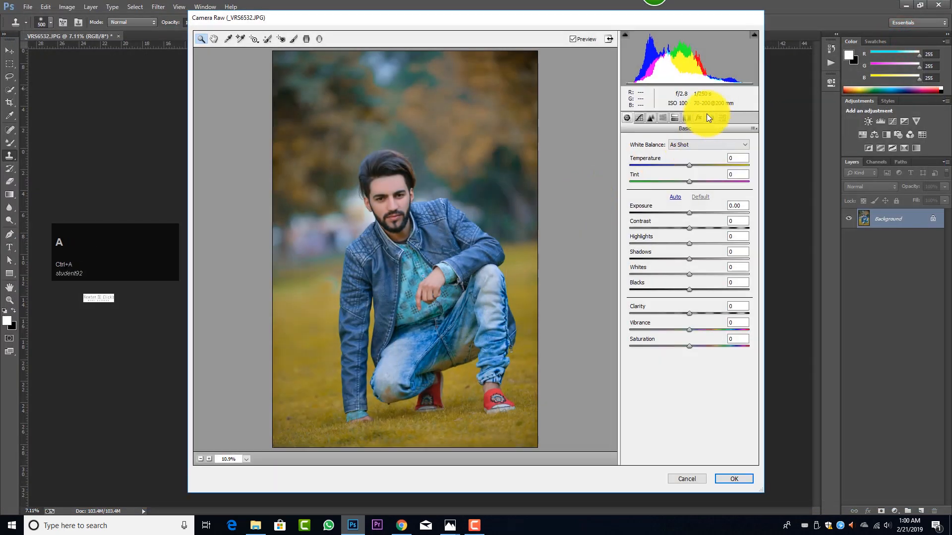
pyautogui.click(642, 117)
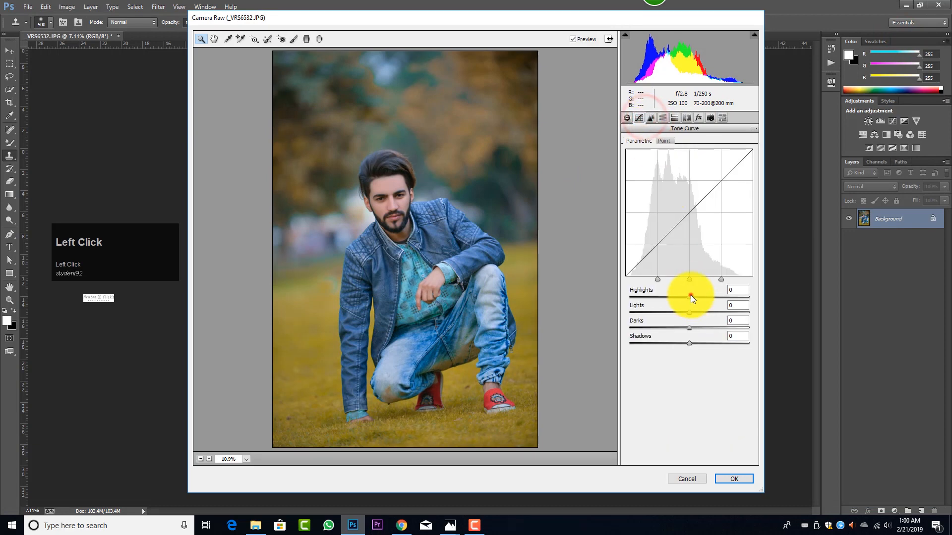
pyautogui.moveTo(691, 296); pyautogui.dragTo(695, 340)
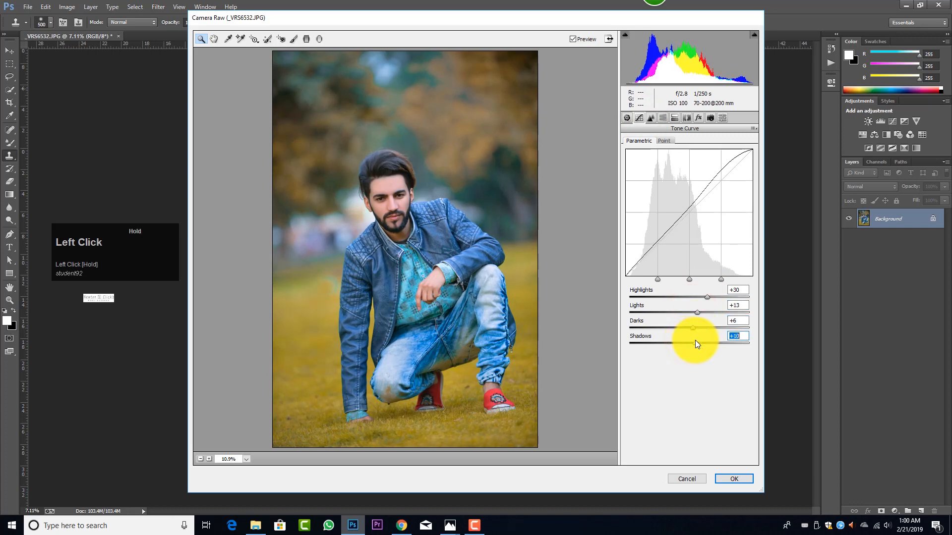
pyautogui.click(734, 479)
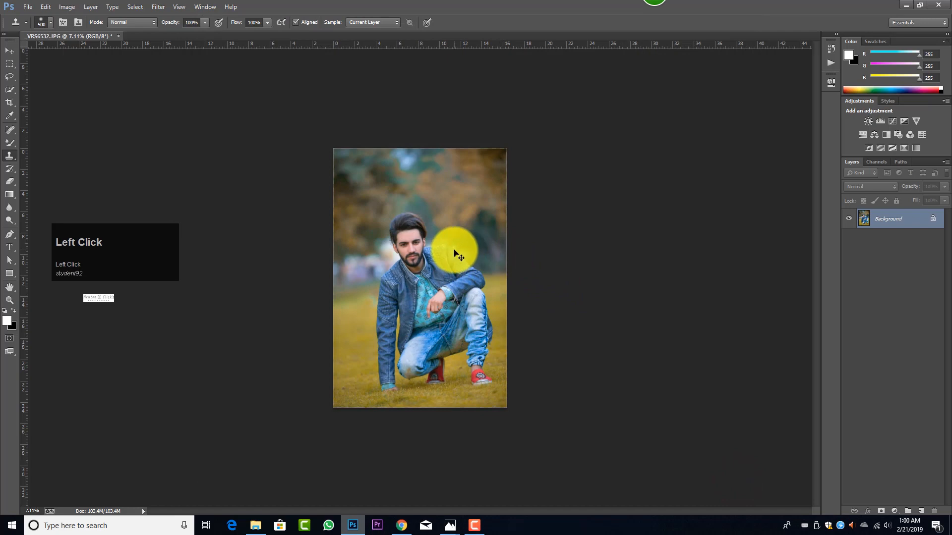
# Step: Apply Camera Raw split toning with Highlights hue 84 and saturation 21, and Shadows hue 299 and saturation 22
pyautogui.hotkey('ctrl', 'shift', 'a')
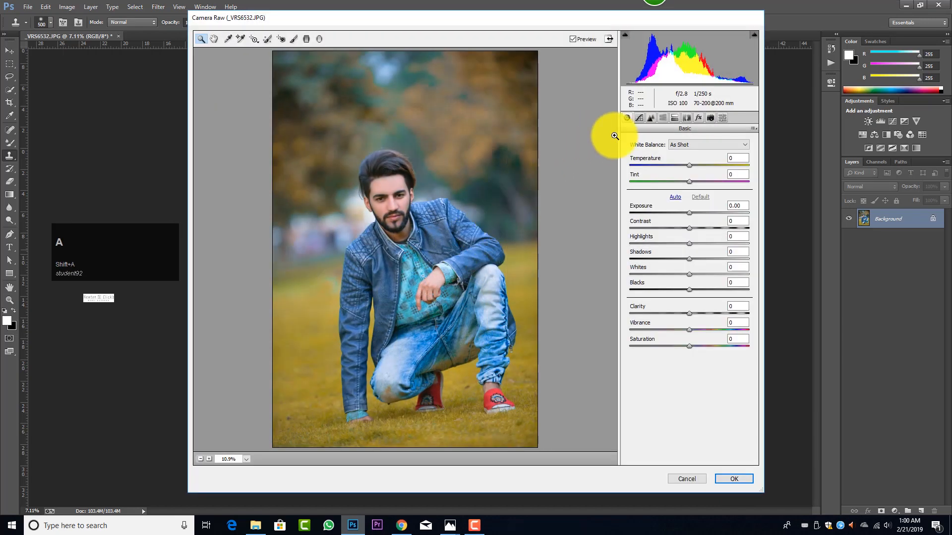
pyautogui.click(674, 118)
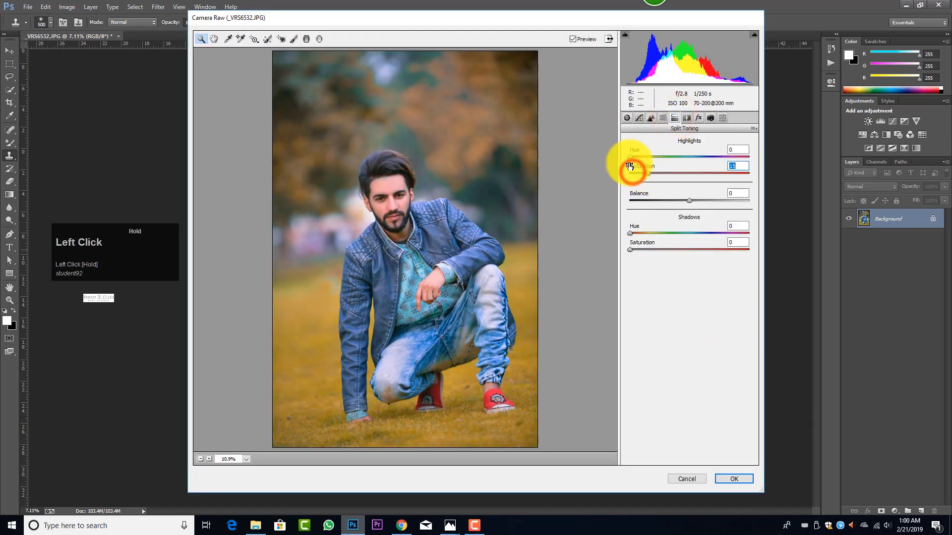
pyautogui.moveTo(628, 157); pyautogui.dragTo(657, 160)
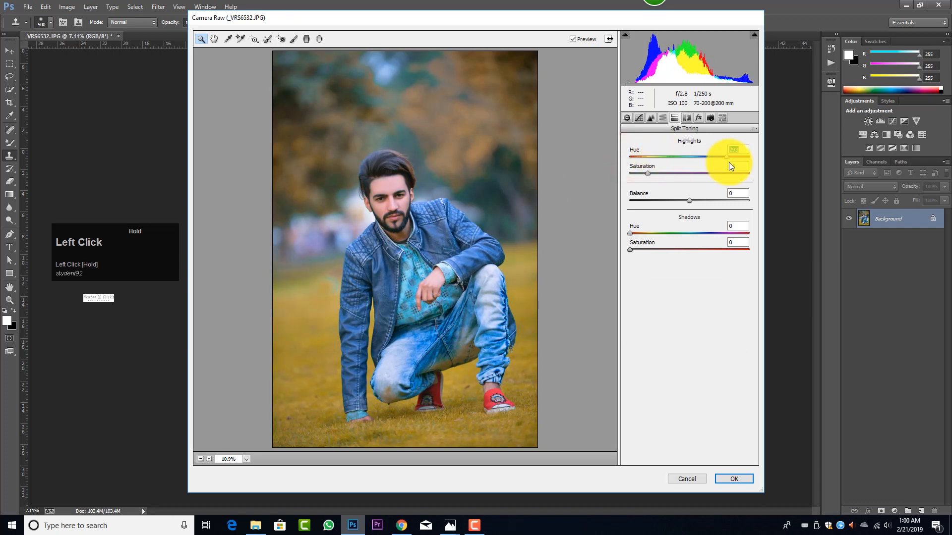
pyautogui.moveTo(730, 163); pyautogui.dragTo(656, 172)
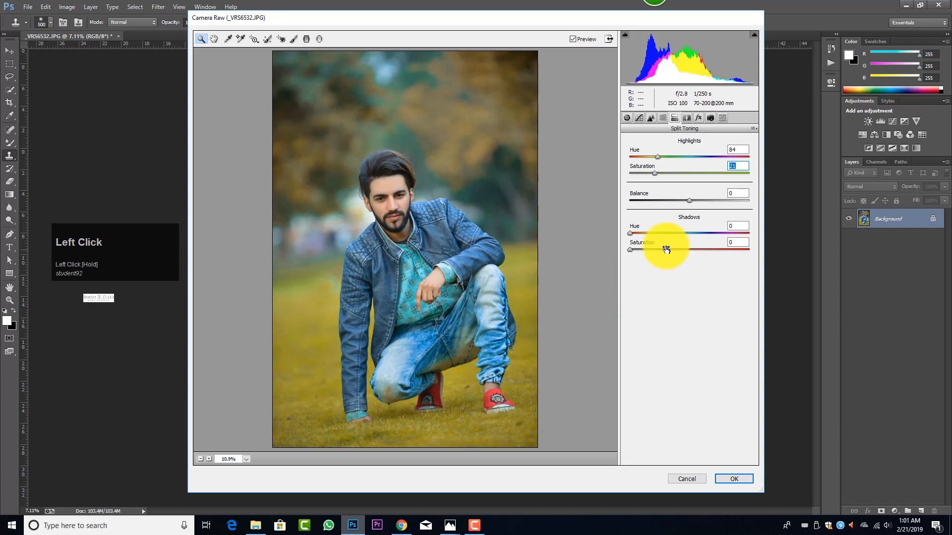
pyautogui.moveTo(632, 249); pyautogui.dragTo(656, 247)
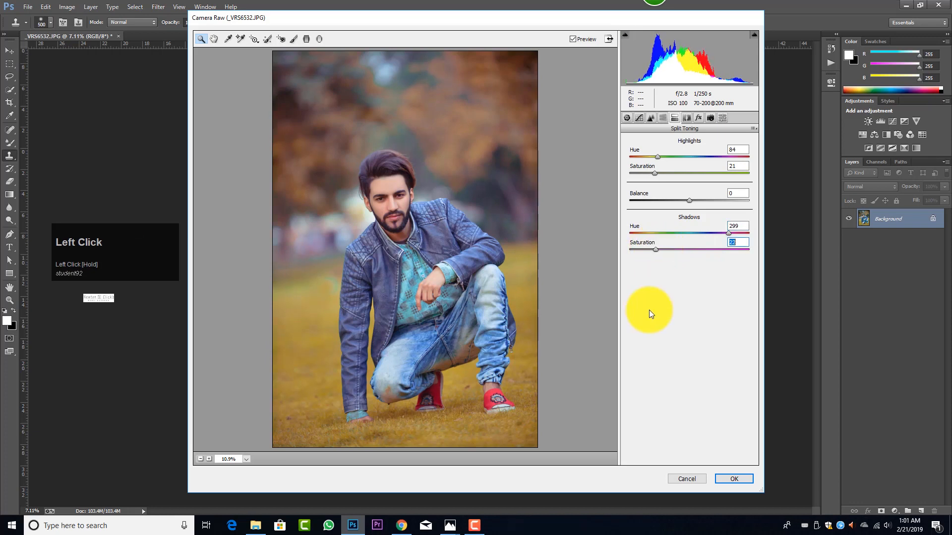
pyautogui.click(733, 479)
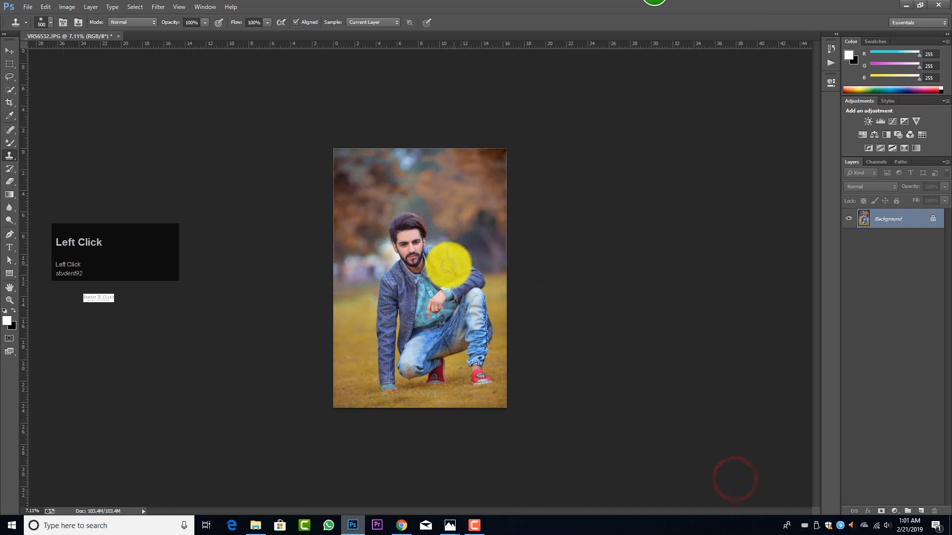
# Step: Apply another Camera Raw tone curve with Highlights +12, Darks +3, Shadows +6 and slightly raised Lights
pyautogui.scroll(2, 415, 253)
pyautogui.scroll(4, 402, 221)
pyautogui.scroll(-3, 403, 224)
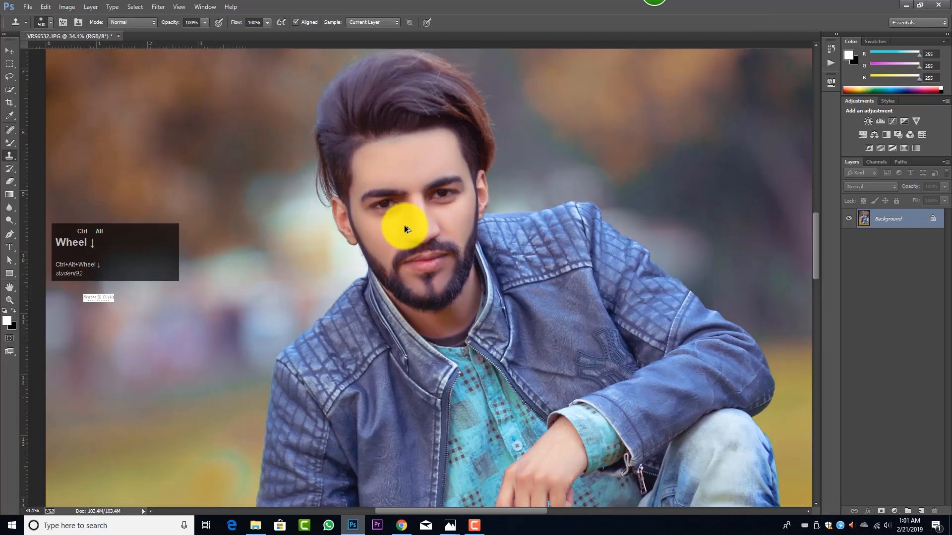
pyautogui.scroll(-3, 404, 225)
pyautogui.scroll(2, 404, 225)
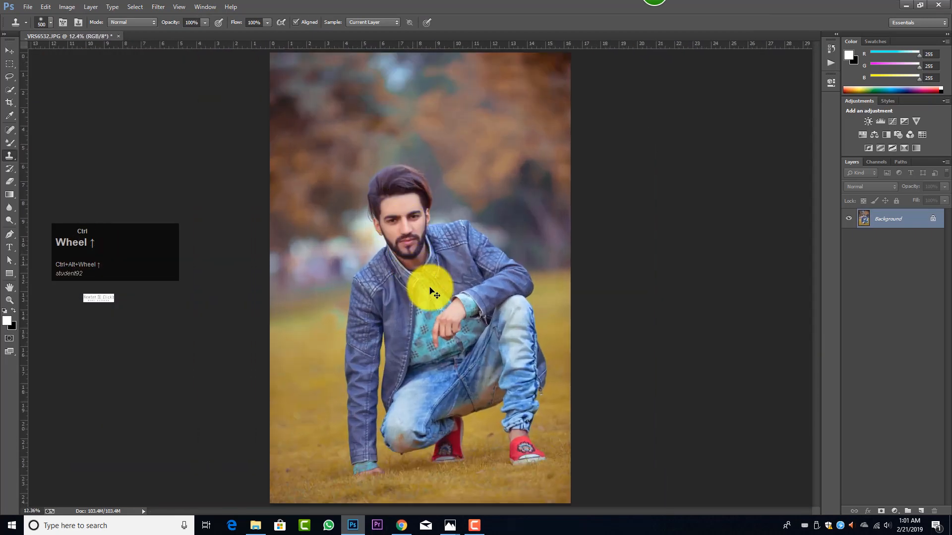
pyautogui.hotkey('ctrl', 'shift', 'a')
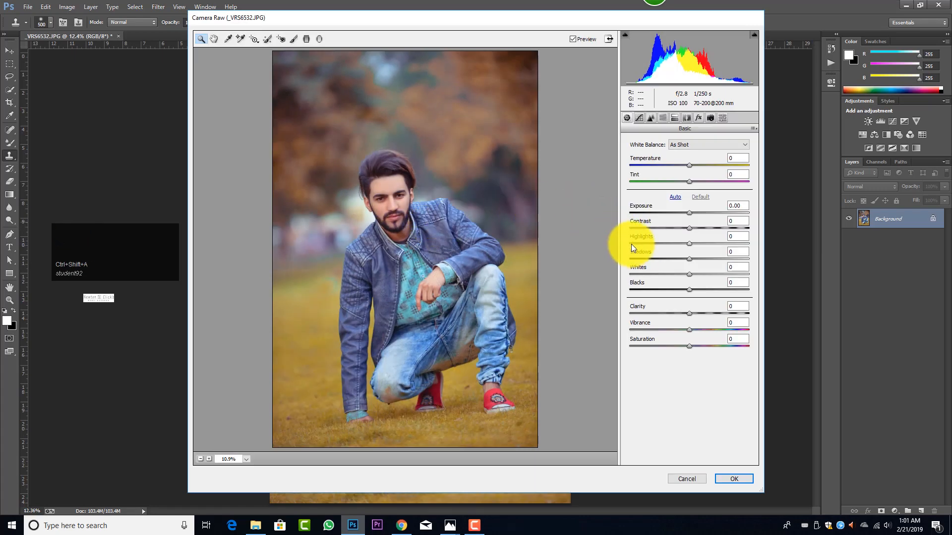
pyautogui.click(645, 118)
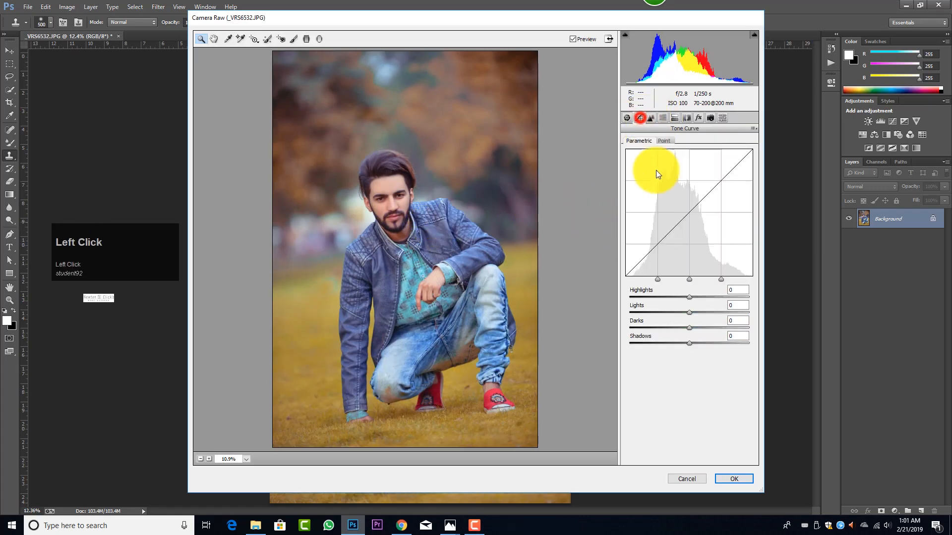
pyautogui.moveTo(688, 295); pyautogui.dragTo(692, 341)
pyautogui.click(694, 312)
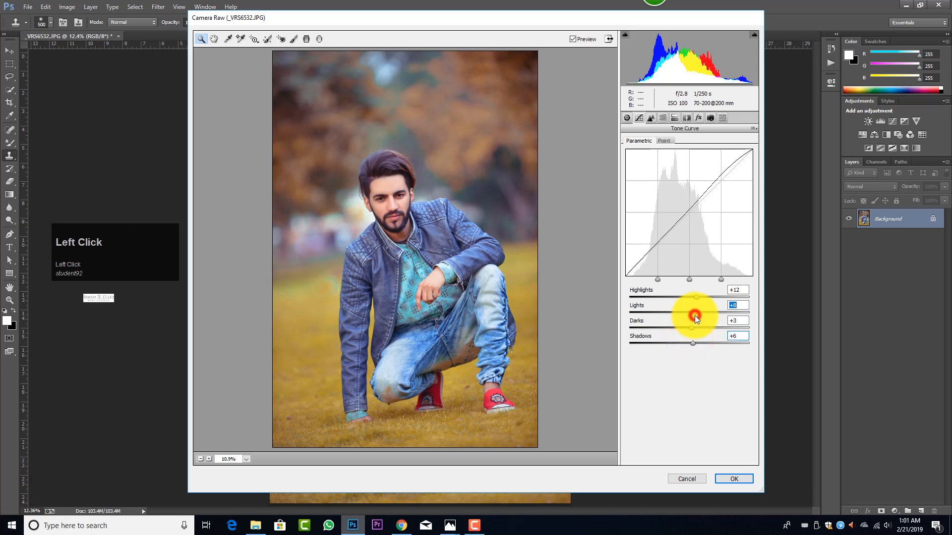
pyautogui.click(741, 481)
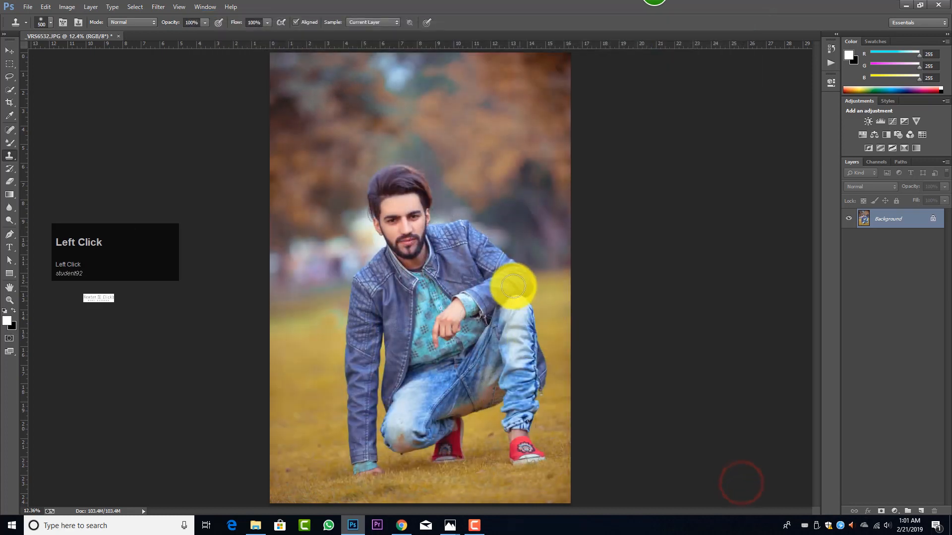
# Step: Paint a soft white glow on a new layer over the right background, using brush size 3000 at 100% opacity
pyautogui.scroll(-3, 475, 286)
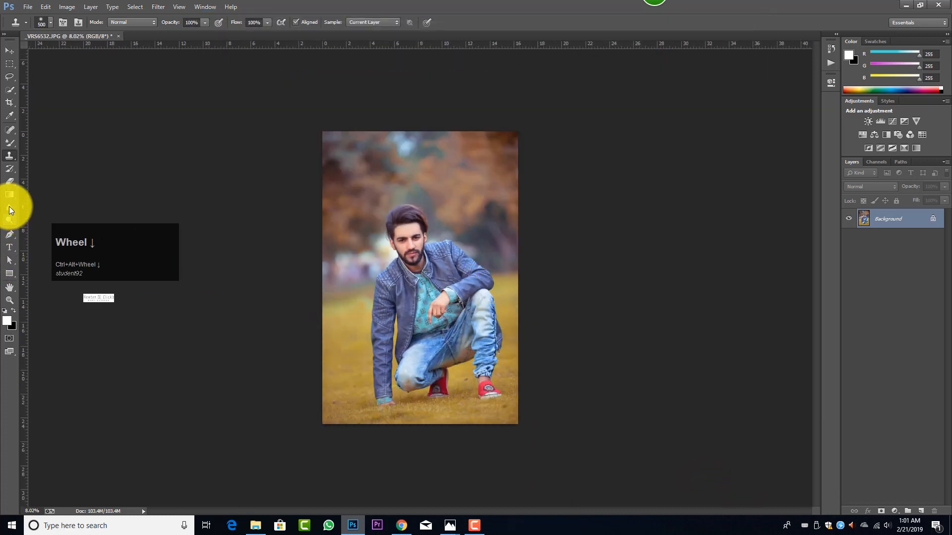
pyautogui.click(921, 511)
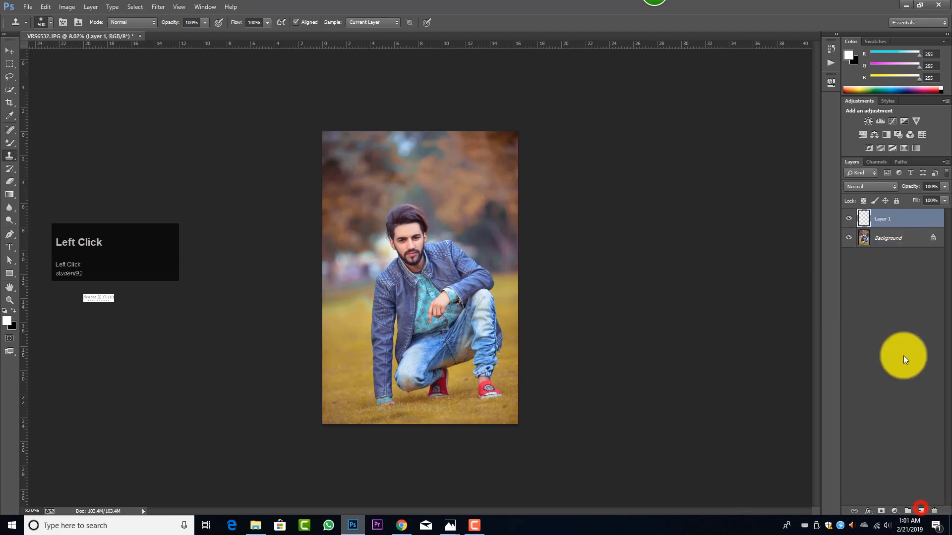
pyautogui.moveTo(11, 143); pyautogui.dragTo(30, 145)
pyautogui.press(']')
pyautogui.press(']')
pyautogui.press(']')
pyautogui.press(']')
pyautogui.press(']')
pyautogui.press(']')
pyautogui.press(']')
pyautogui.press(']')
pyautogui.press(']')
pyautogui.press(']')
pyautogui.press(']')
pyautogui.press(']')
pyautogui.press(']')
pyautogui.press(']')
pyautogui.press(']')
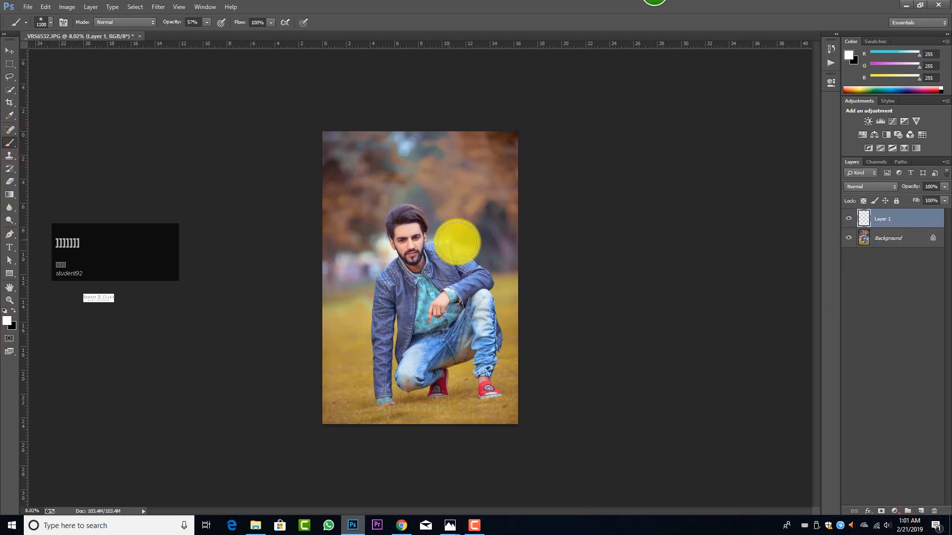
pyautogui.moveTo(208, 23)
pyautogui.mouseDown()
pyautogui.moveTo(504, 214)
pyautogui.moveTo(507, 225)
pyautogui.mouseUp()
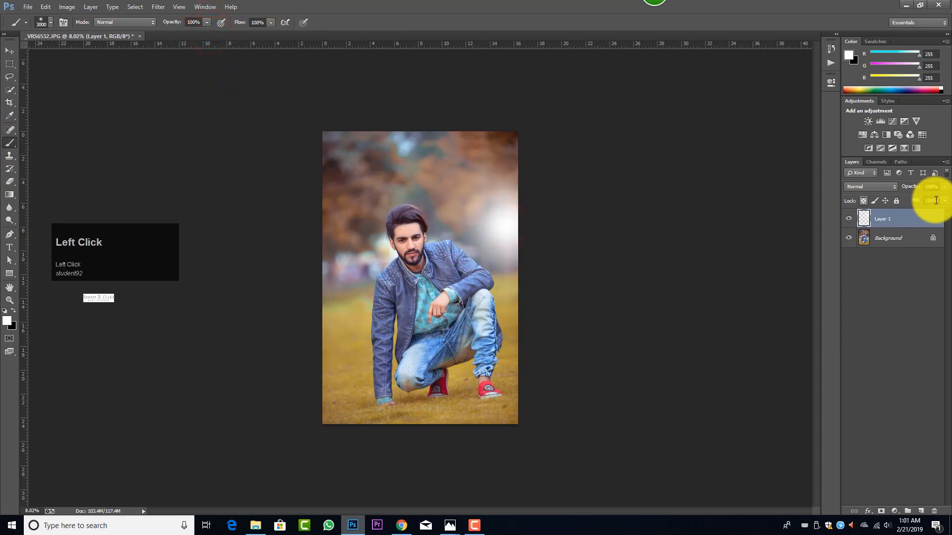
# Step: Enlarge the white glow to about 231%, shift it down toward the photo's right edge, and merge it into the background
pyautogui.hotkey('ctrl', 't')
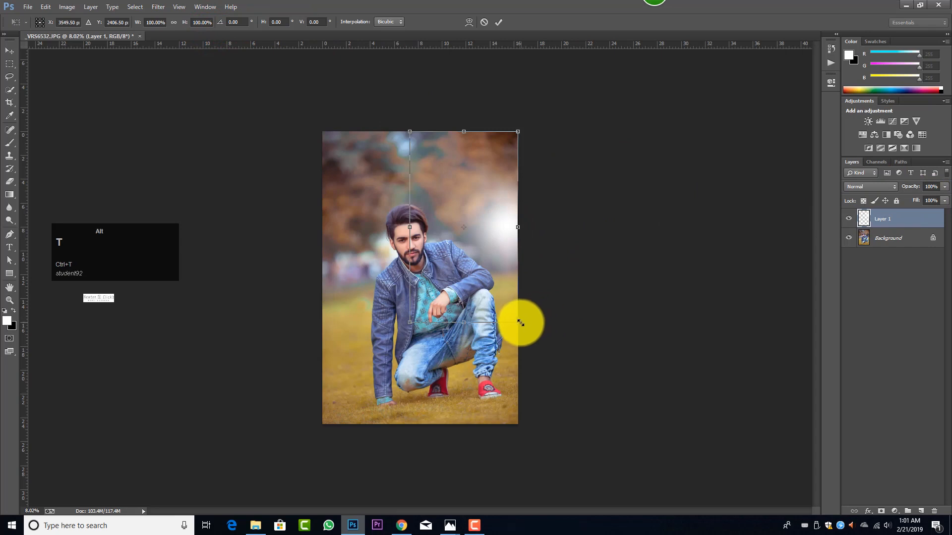
pyautogui.moveTo(519, 323); pyautogui.dragTo(583, 453)
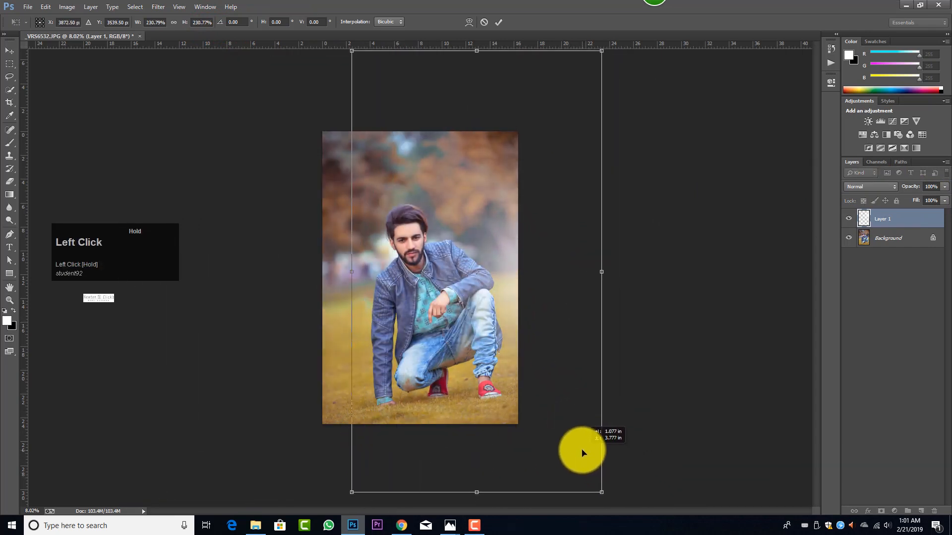
pyautogui.click(498, 22)
pyautogui.press('b')
pyautogui.hotkey('ctrl', 'e')
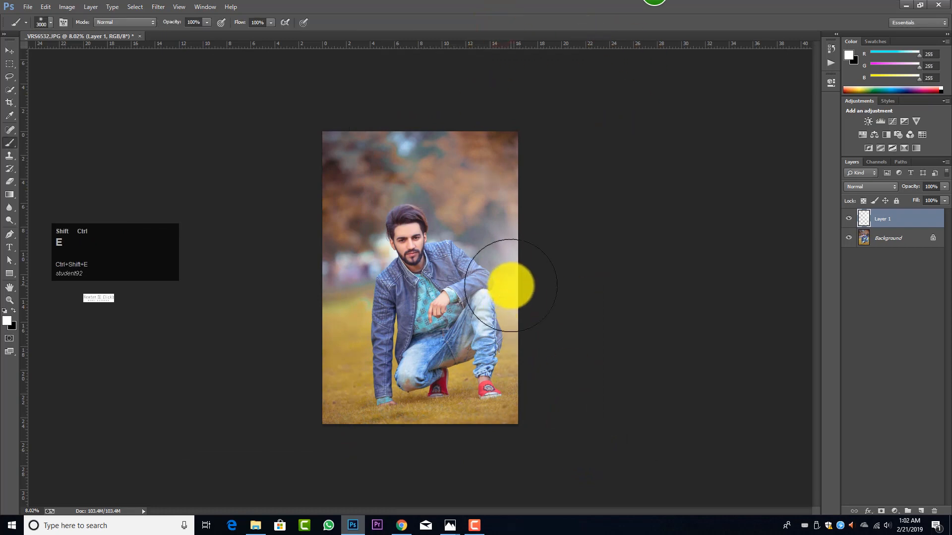
# Step: Lower the Blacks slightly and add a subtle dark vignette to the photo in Camera Raw
pyautogui.hotkey('ctrl', 'shift', 'a')
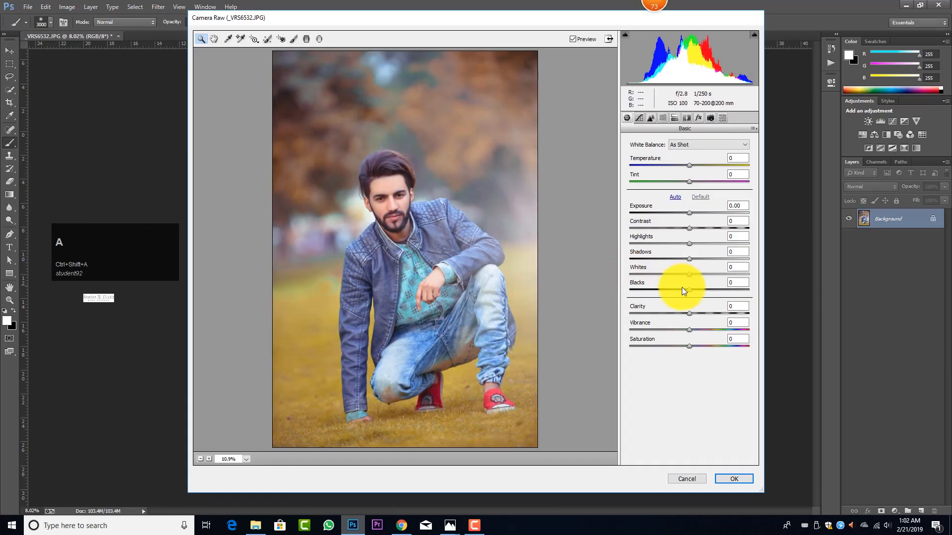
pyautogui.moveTo(687, 289); pyautogui.dragTo(686, 290)
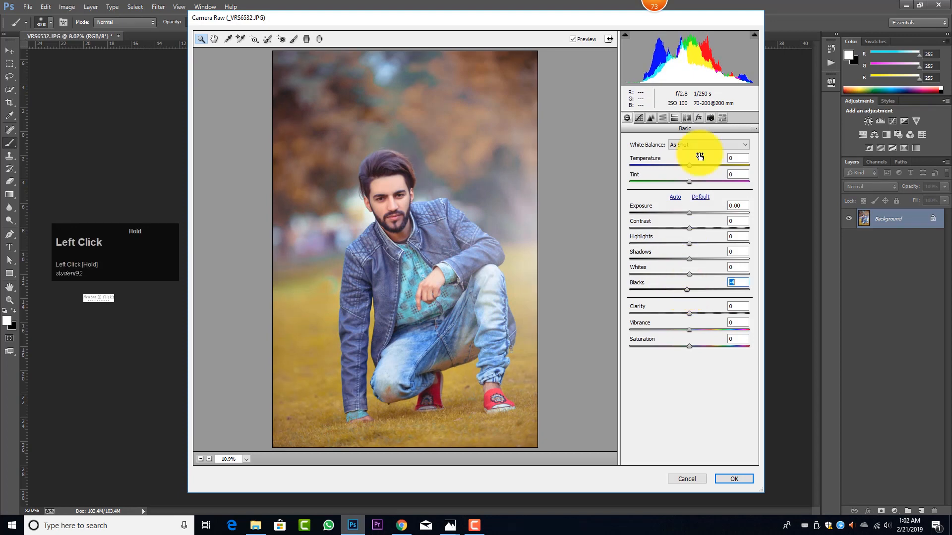
pyautogui.click(698, 117)
pyautogui.moveTo(691, 244); pyautogui.dragTo(681, 245)
pyautogui.click(737, 479)
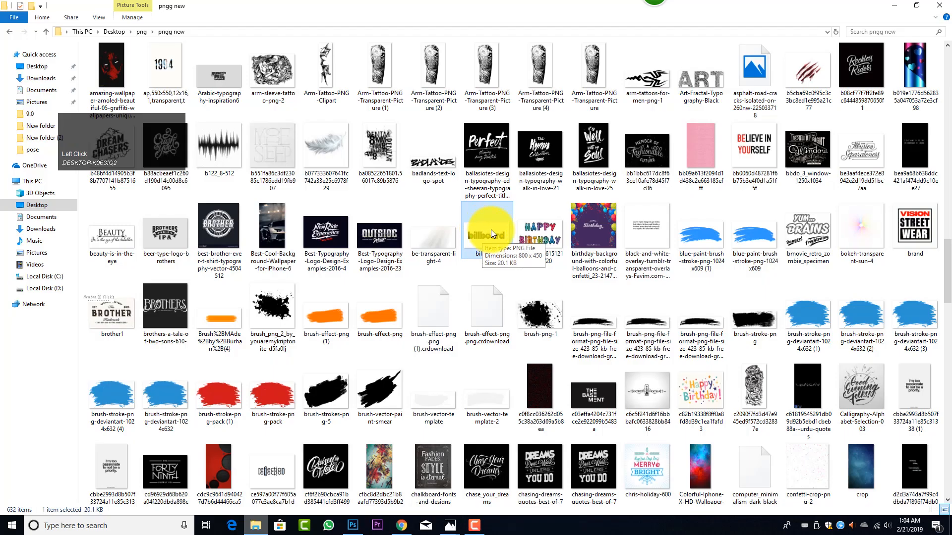
# Step: Place the billboard PNG from the pngg new folder over the lower-left part of the photo
pyautogui.moveTo(490, 234); pyautogui.dragTo(381, 367)
pyautogui.moveTo(426, 285); pyautogui.dragTo(387, 375)
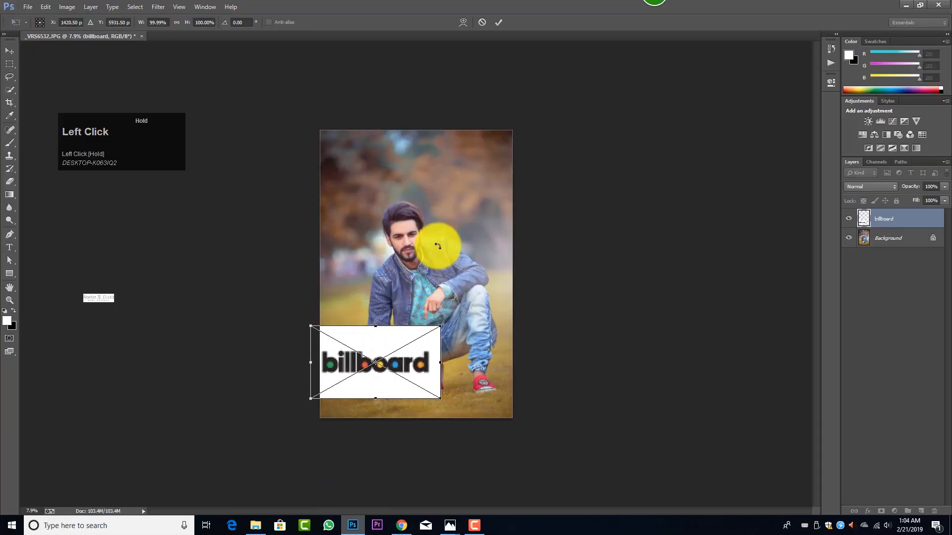
pyautogui.click(499, 23)
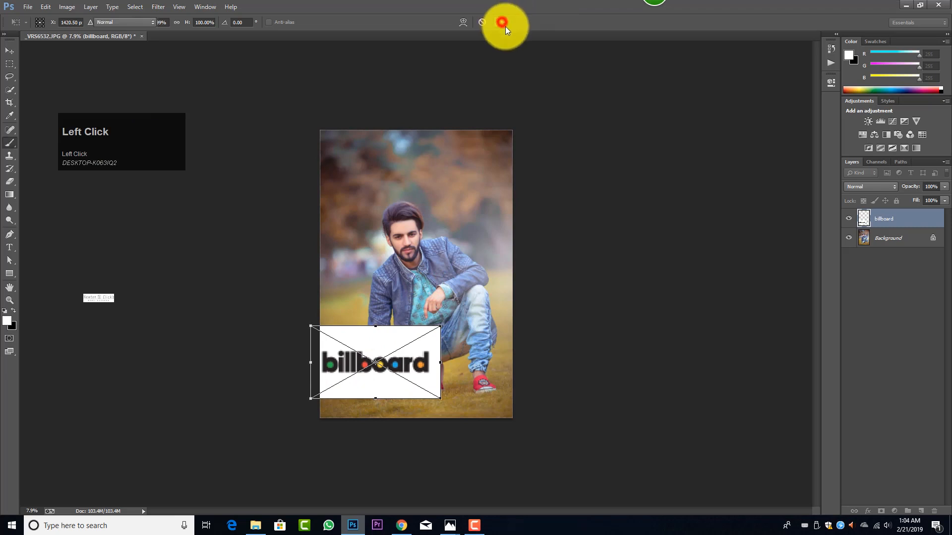
# Step: Set the billboard layer's blend mode to Darken and rasterize the layer
pyautogui.click(891, 186)
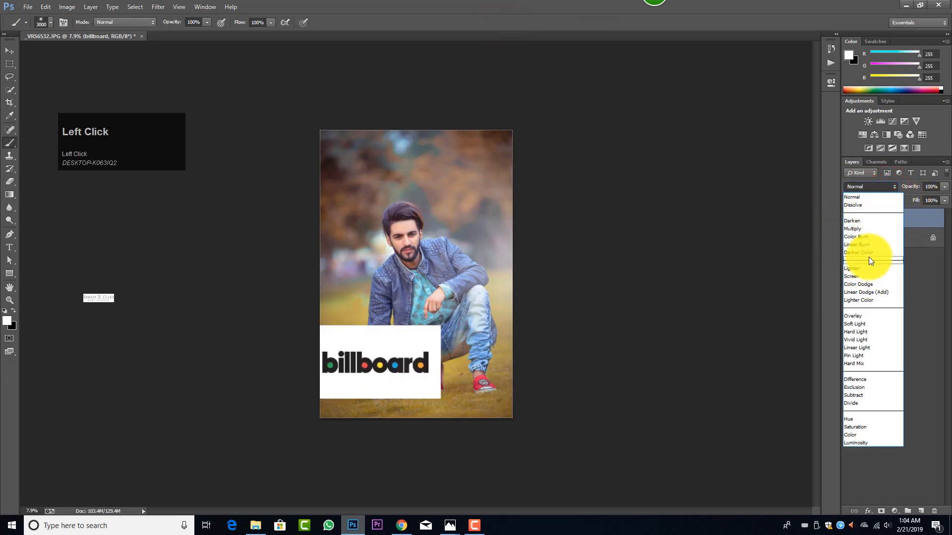
pyautogui.click(861, 222)
pyautogui.click(468, 318)
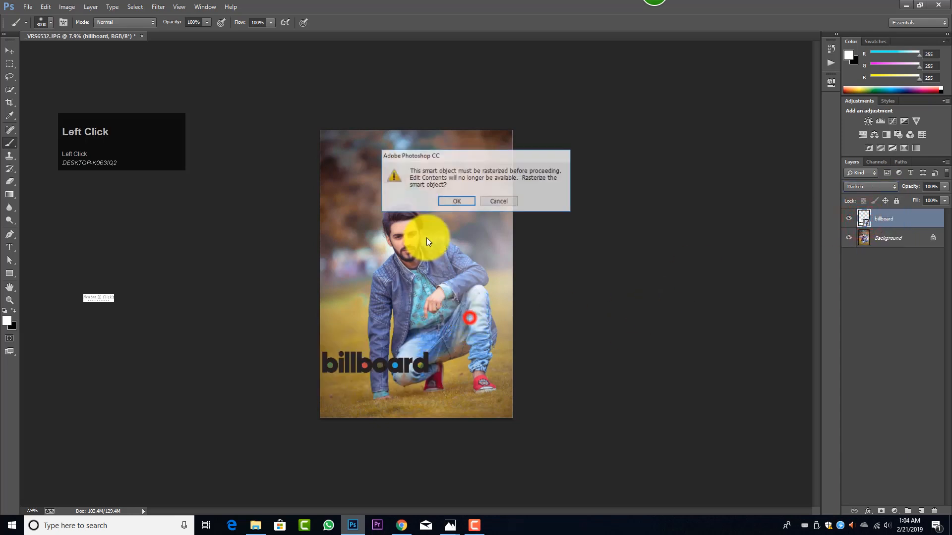
pyautogui.click(466, 201)
# Step: Transform the billboard layer to shift the lettering slightly right and down over the man's legs
pyautogui.scroll(2, 405, 302)
pyautogui.scroll(-1, 406, 302)
pyautogui.press('t')
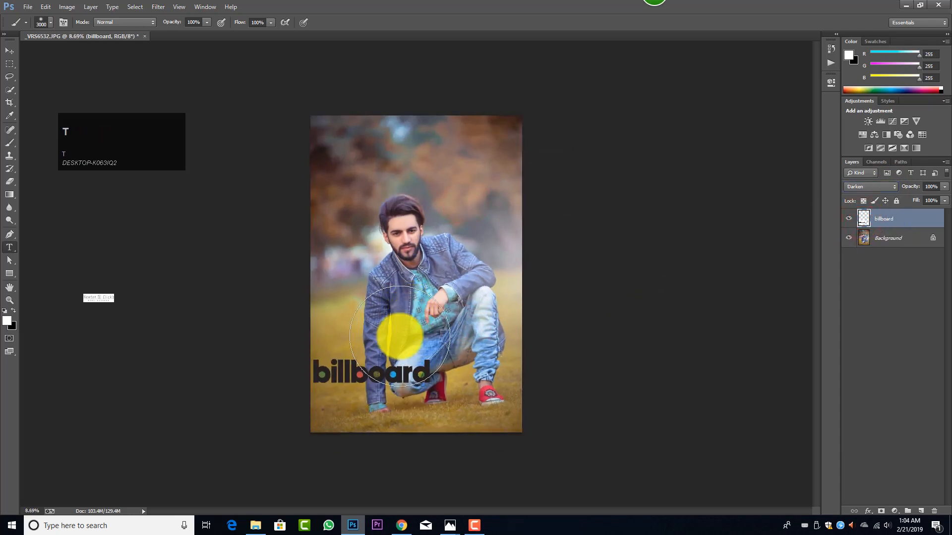
pyautogui.hotkey('ctrl', 't')
pyautogui.moveTo(388, 378)
pyautogui.mouseDown()
pyautogui.moveTo(410, 194)
pyautogui.moveTo(390, 382)
pyautogui.mouseUp()
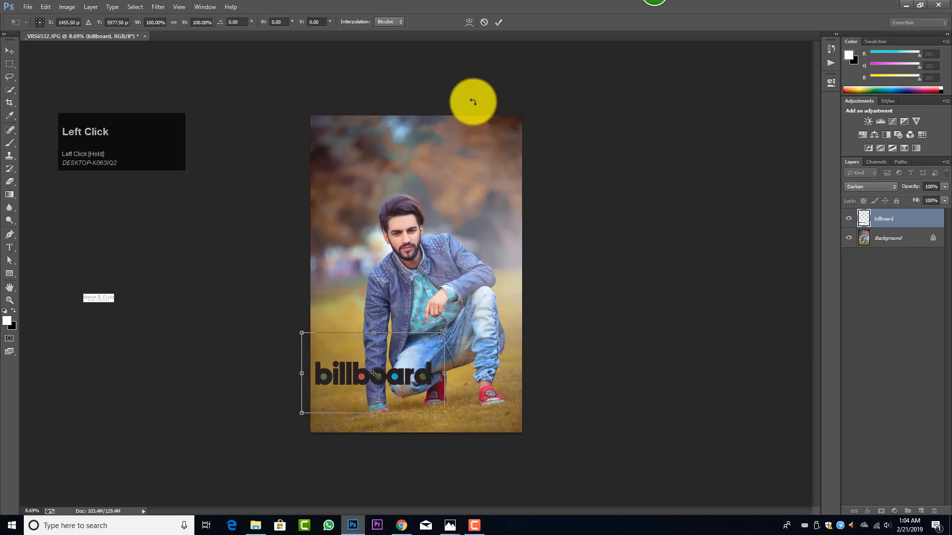
pyautogui.click(498, 23)
pyautogui.scroll(1, 445, 237)
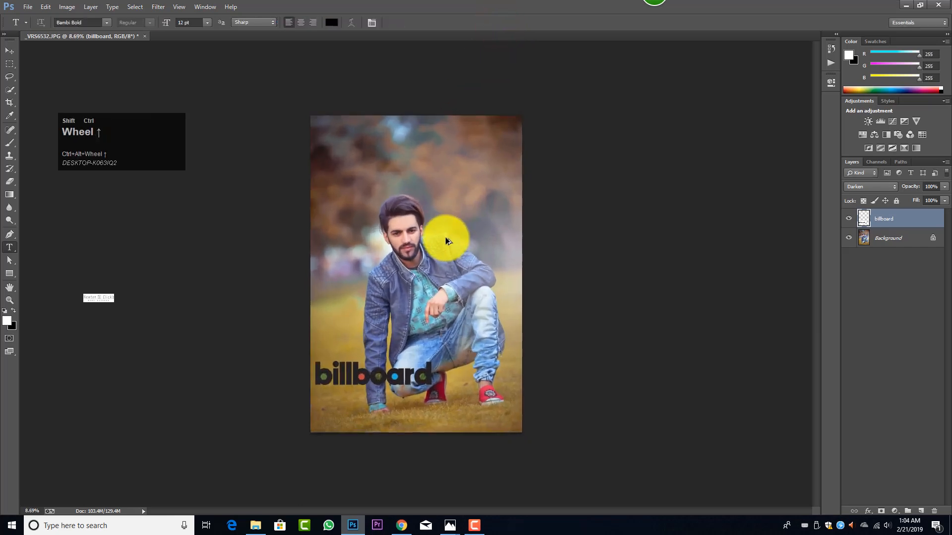